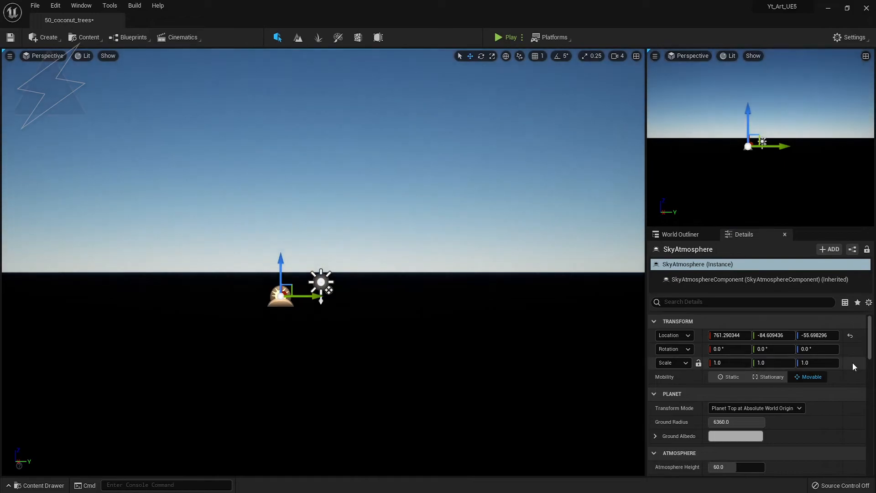
Add an Exponential Height Fog and set its Fog Inscattering Color to black.
left_click(48, 38)
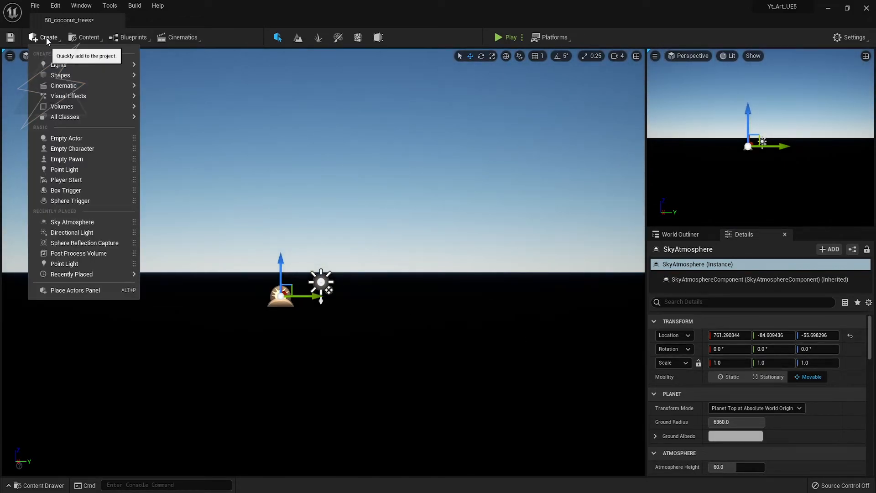
mouse_move(76, 98)
left_click(183, 119)
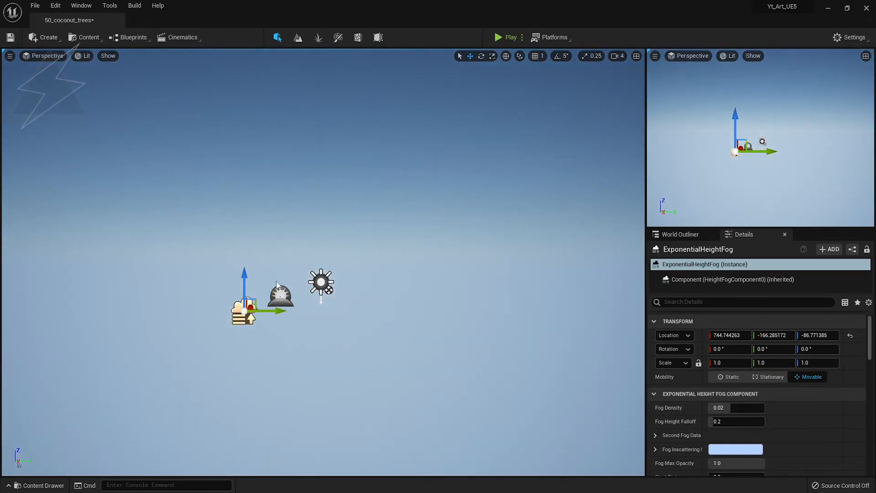
scroll(756, 409, "down", 4)
left_click(741, 389)
left_click_drag(659, 352, 670, 481)
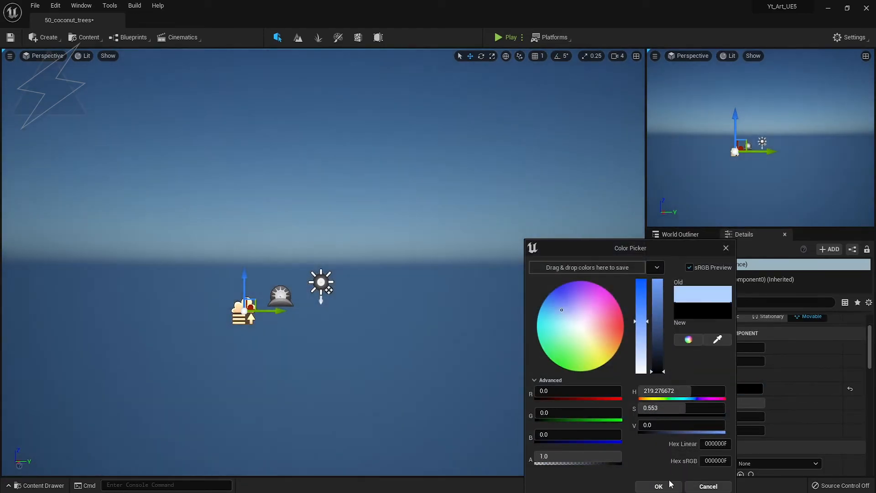
left_click(662, 484)
Set the fog's Directional Inscattering Color to black as well.
scroll(759, 376, "down", 5)
scroll(758, 377, "down", 5)
left_click(740, 401)
left_click_drag(669, 357, 673, 443)
left_click(671, 485)
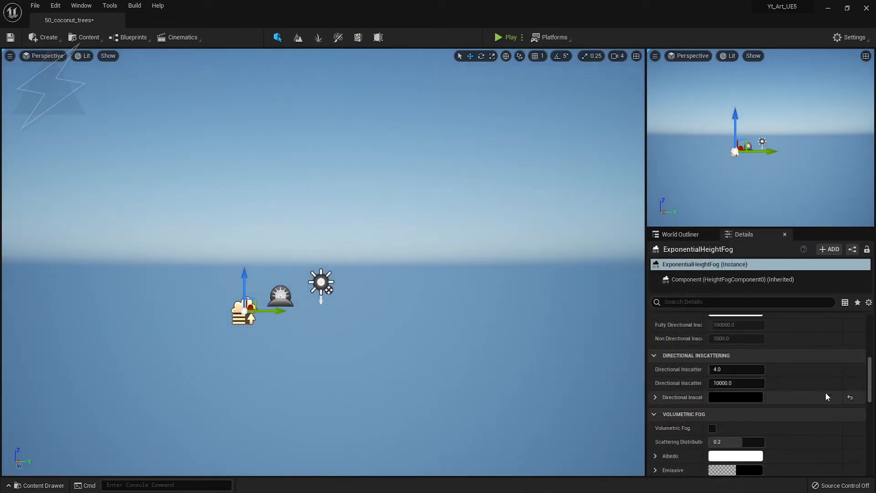
Add a Sky Light and enable Real Time Capture.
left_click(47, 38)
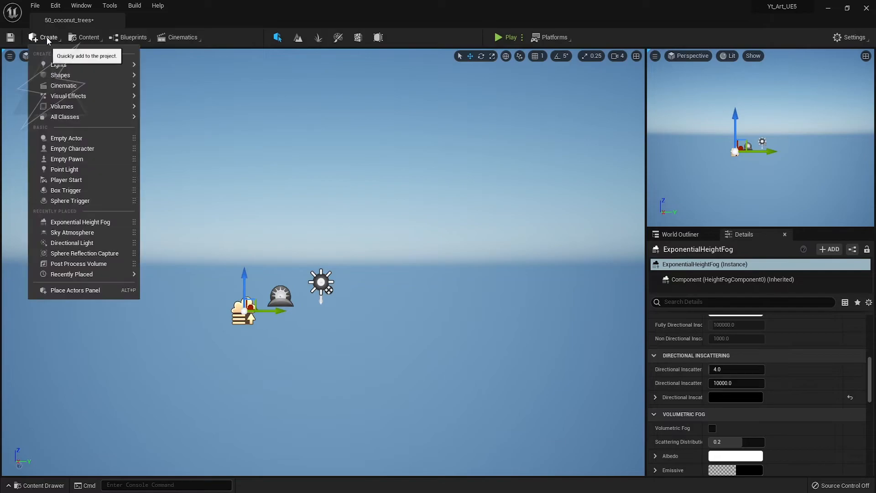
mouse_move(69, 64)
left_click(176, 111)
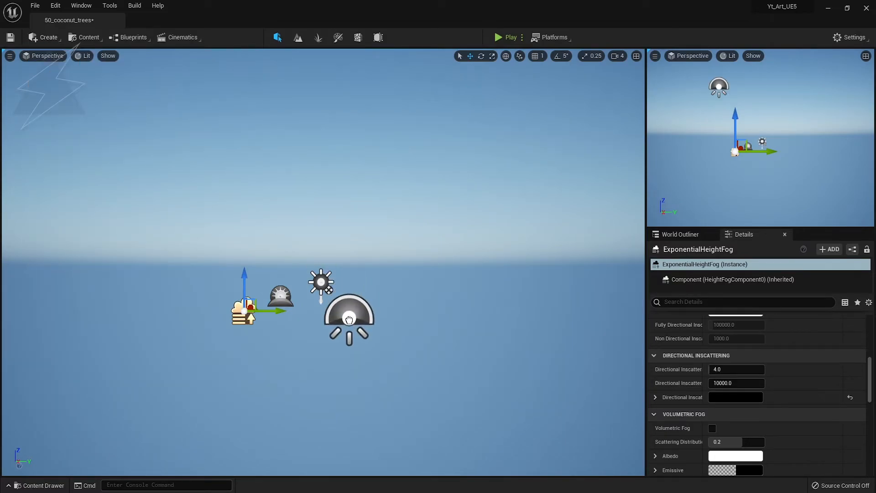
scroll(790, 378, "up", 3)
left_click(712, 408)
Enter Landscape mode and set the landscape section setting.
right_click_drag(353, 357, 357, 358)
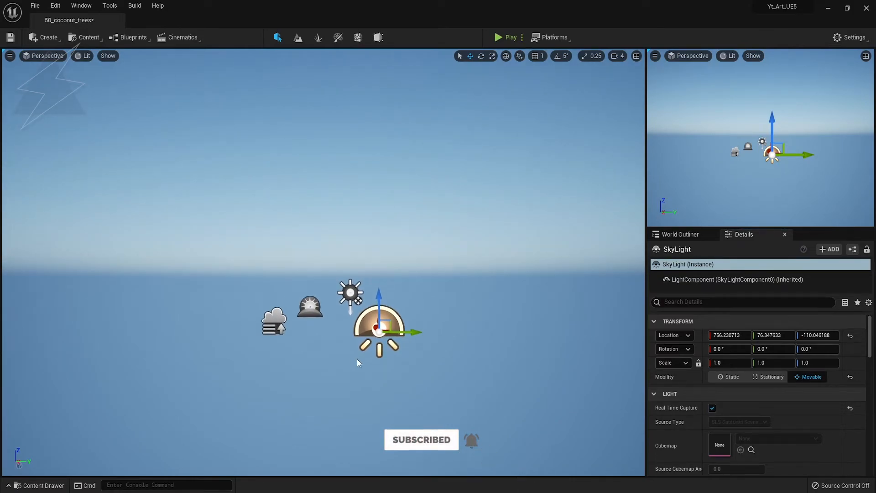
left_click(298, 38)
left_click(70, 332)
Create the new landscape and return to Select mode.
left_click(99, 372)
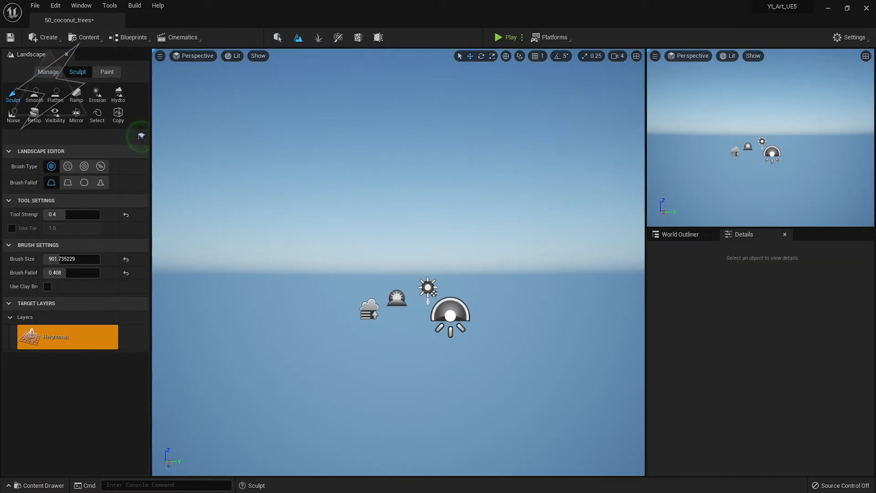
left_click(277, 38)
mouse_move(472, 338)
right_mouse_down()
mouse_move(481, 350)
mouse_move(472, 338)
right_mouse_up()
In the full-screen viewport, fly up and drag the mannequin closer to the camera.
key("F11")
mouse_move(448, 287)
right_mouse_down()
mouse_move(445, 267)
mouse_move(458, 268)
mouse_move(456, 277)
right_mouse_up()
key("e")
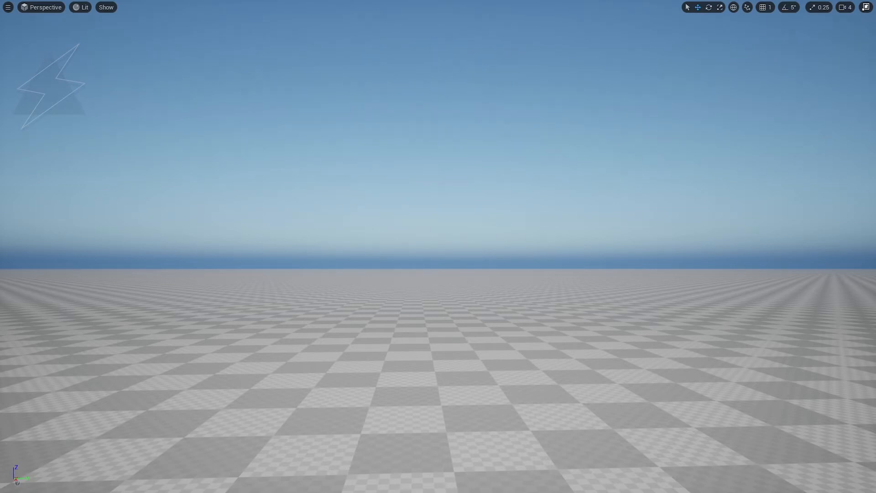
left_click_drag(312, 406, 295, 440)
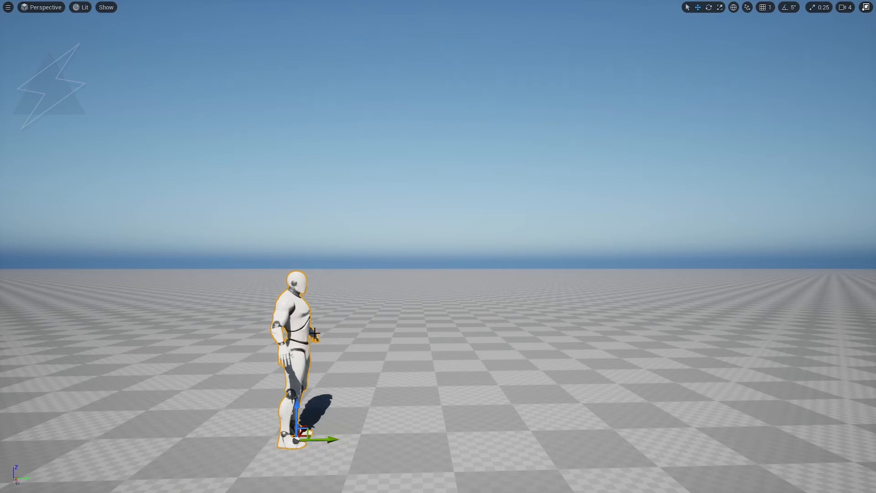
key("F11")
Select the landscape and assign M_auto_landscape_instant as its Landscape Material.
left_click(298, 39)
left_click(278, 40)
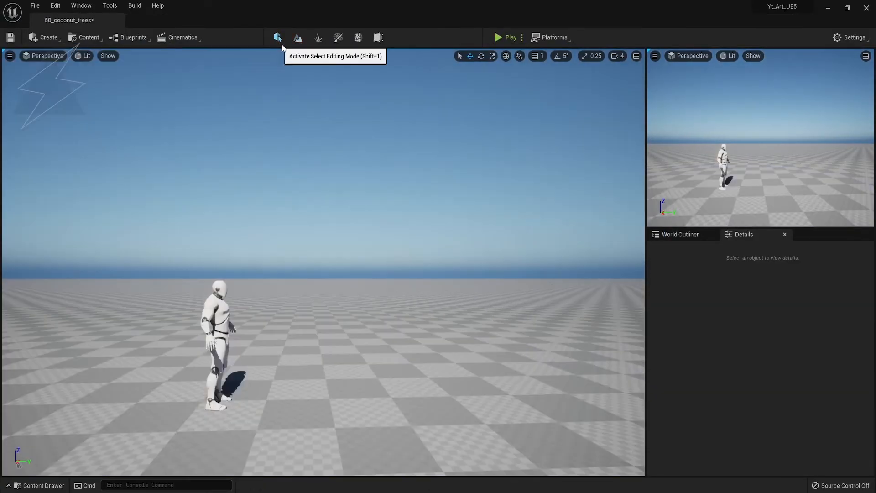
left_click(561, 385)
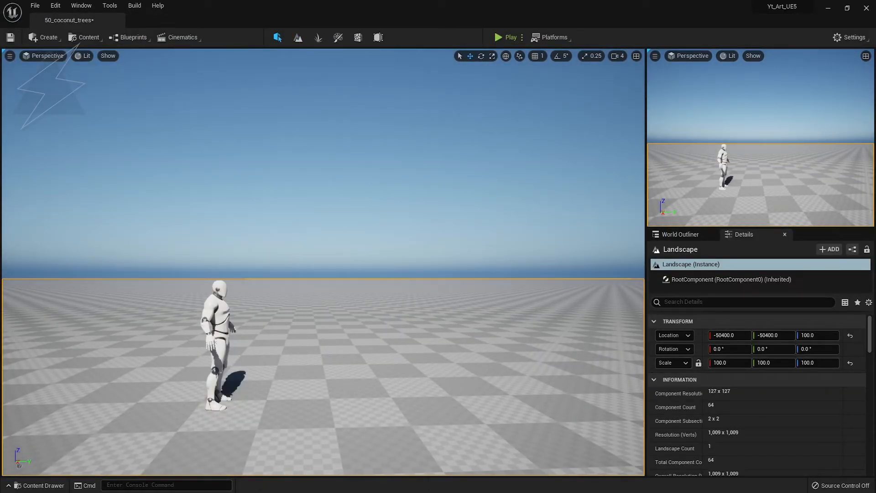
scroll(788, 458, "down", 7)
left_click(740, 409)
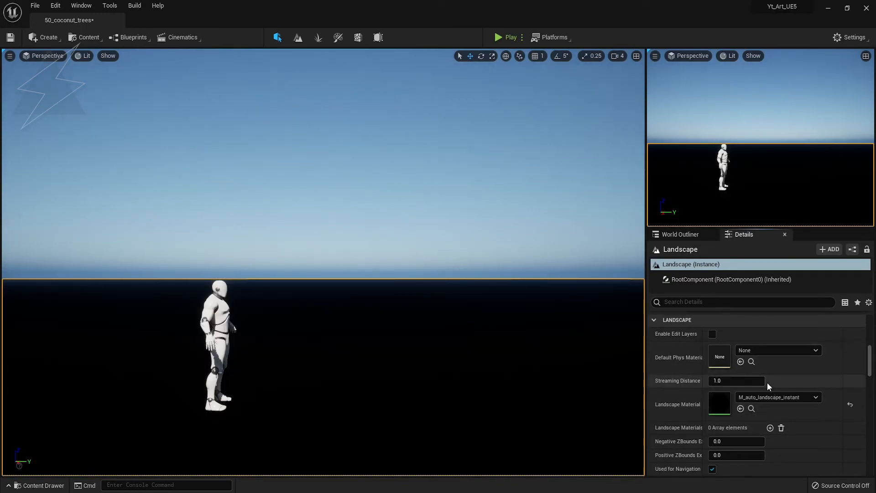
Create and save layer info for the Material_Blend paint layer.
left_click(299, 38)
left_click(112, 321)
left_click(450, 347)
left_click(277, 37)
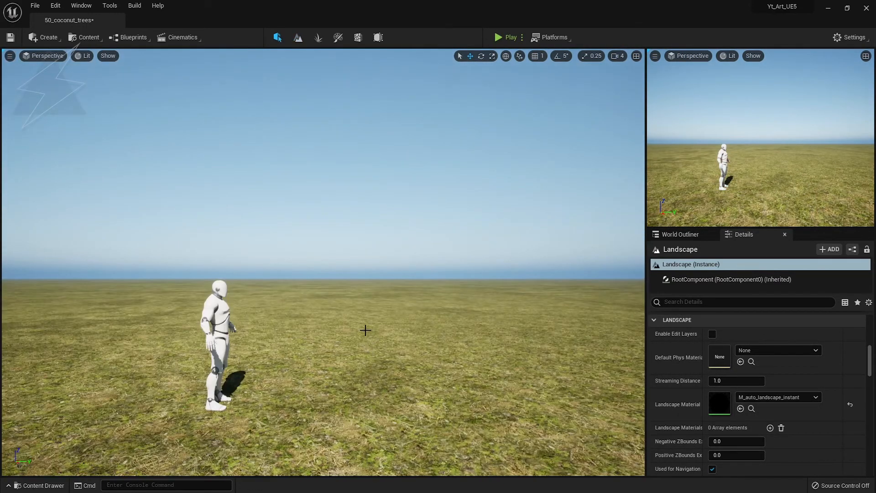
Rotate the mannequin so it faces away from the camera.
key("F11")
right_click_drag(382, 315, 372, 312)
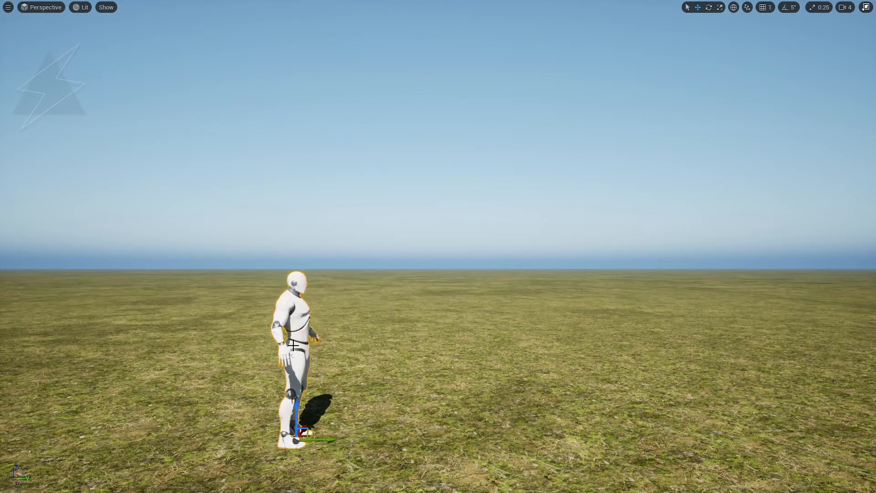
left_click_drag(281, 461, 241, 432)
right_click_drag(578, 268, 574, 261)
scroll(574, 268, "down", 2)
key("q")
right_click_drag(495, 273, 496, 279)
Set the viewport camera speed to 4.
key("e")
key("F11")
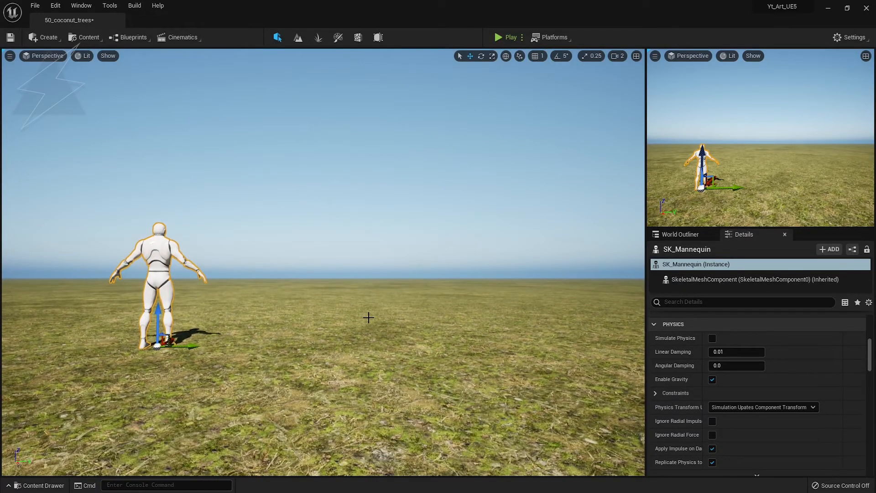
left_click(619, 57)
left_click(643, 77)
left_click(645, 77)
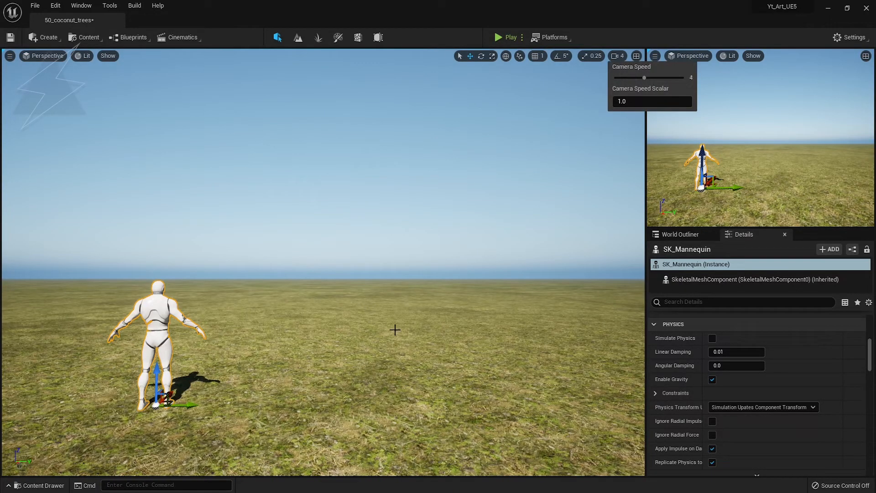
left_click(362, 326)
Spin the mannequin, deselect it, and save the level.
key("F11")
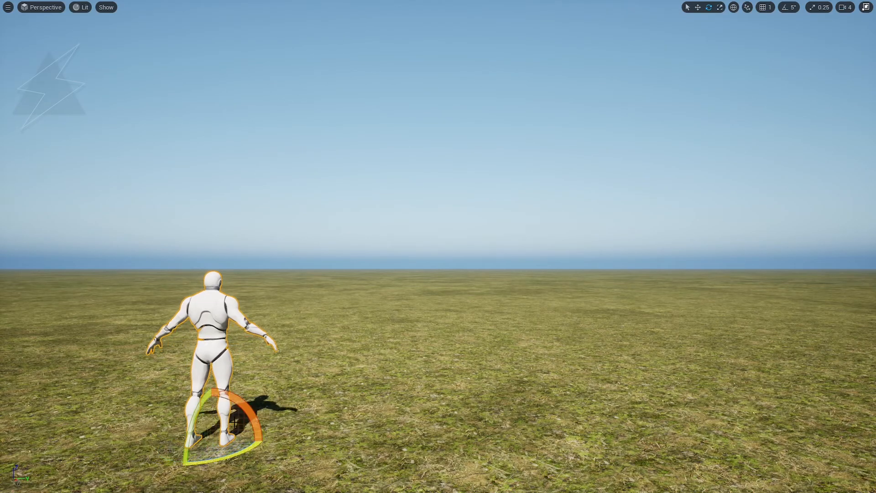
right_click_drag(491, 392, 491, 393)
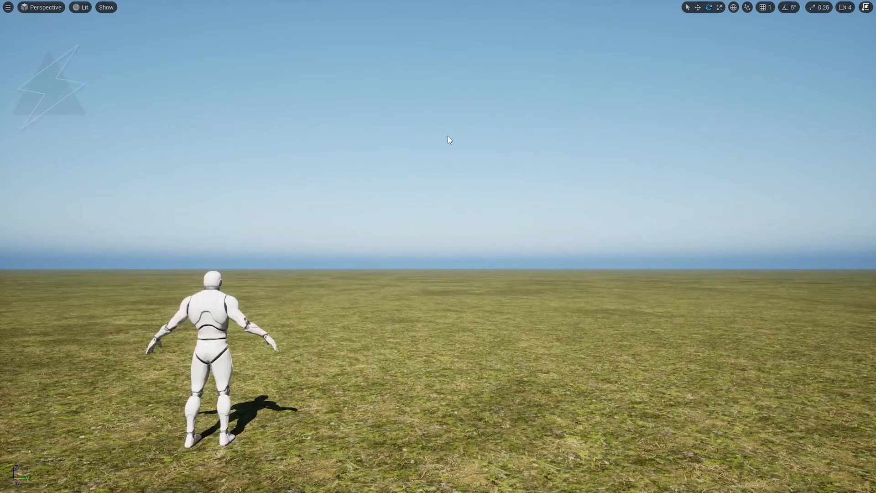
mouse_move(225, 458)
left_mouse_down()
mouse_move(274, 440)
mouse_move(227, 457)
left_mouse_up()
left_click(427, 165)
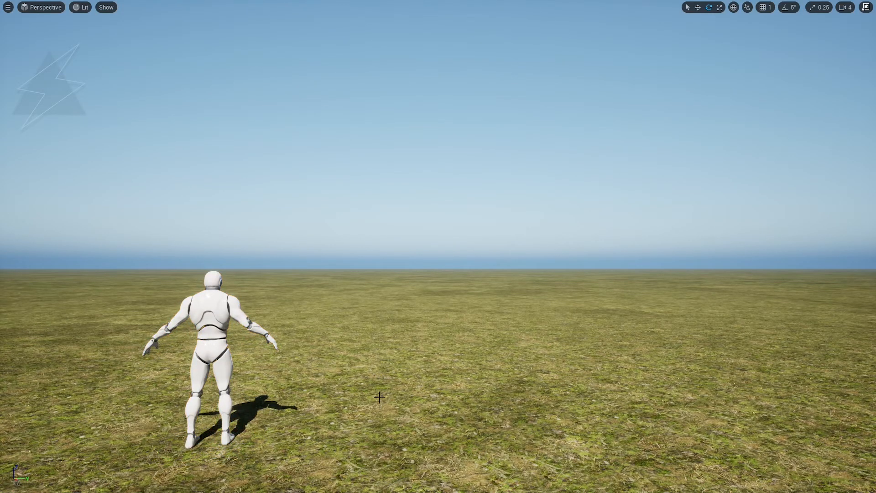
key("F11")
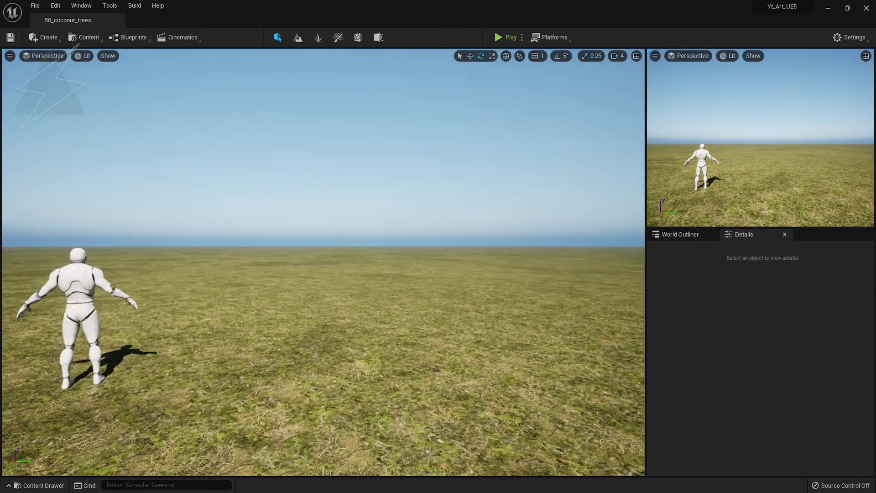
right_click_drag(333, 257, 328, 257)
key("1")
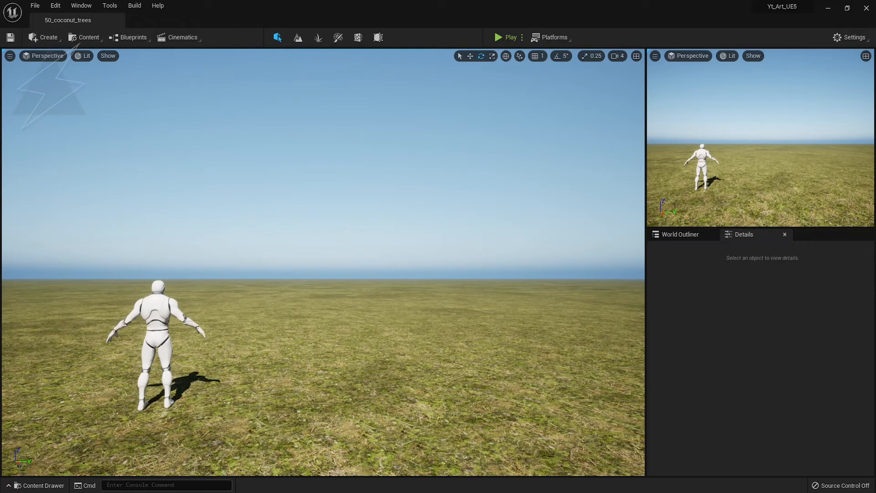
In Foliage mode, add two palm types and select SM_PalmCoconut_01.
left_click(319, 37)
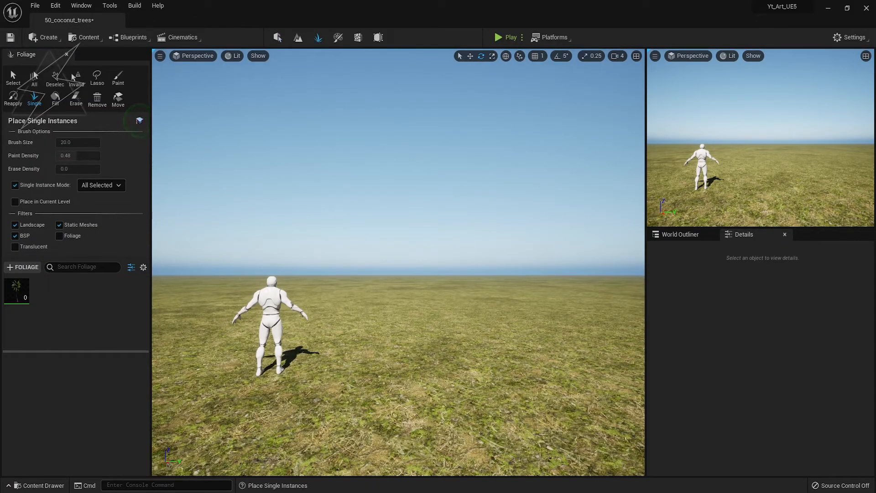
left_click_drag(1, 315, 98, 317)
left_click(270, 409)
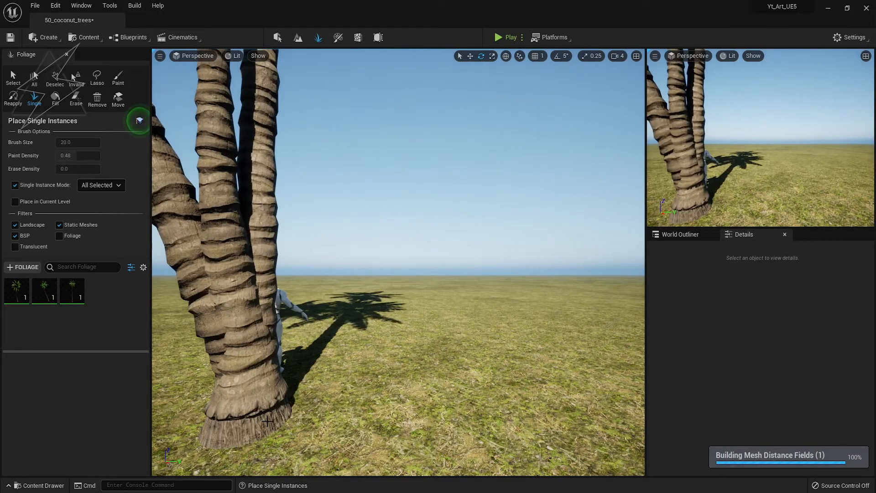
key("ctrl+z")
left_click(24, 301)
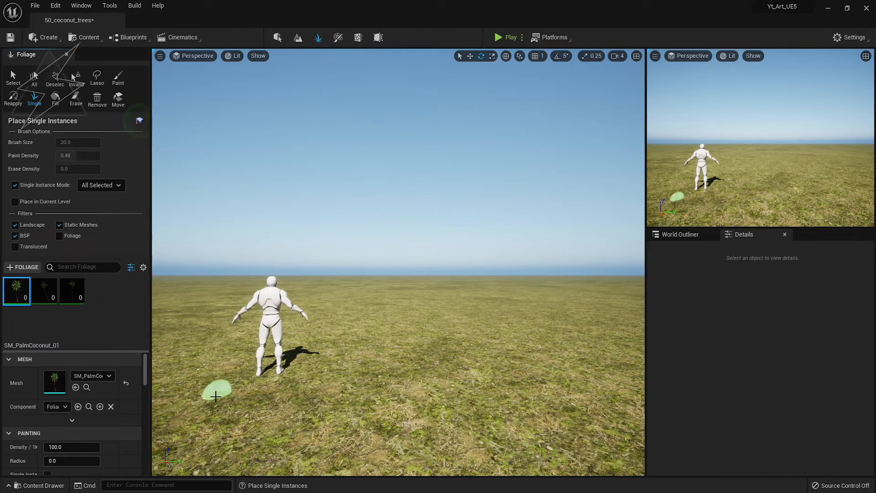
Plant a palm beside the mannequin and several at the far end of the row.
key("F11")
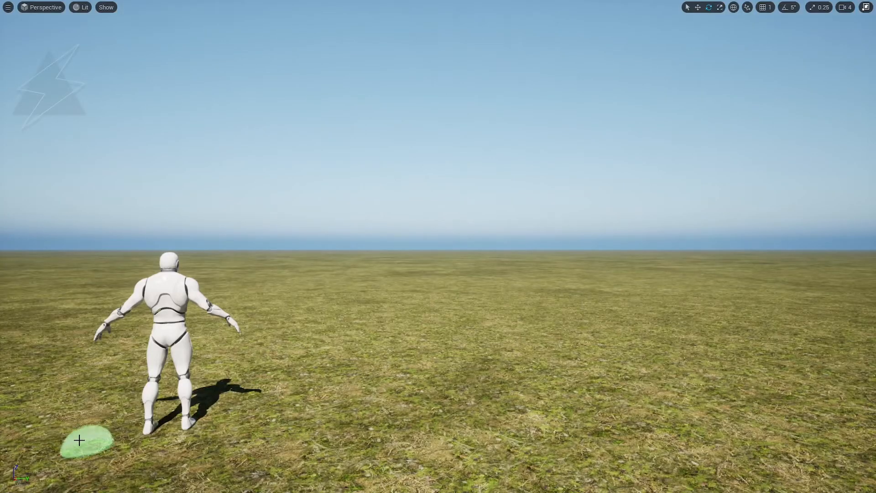
left_click(43, 354)
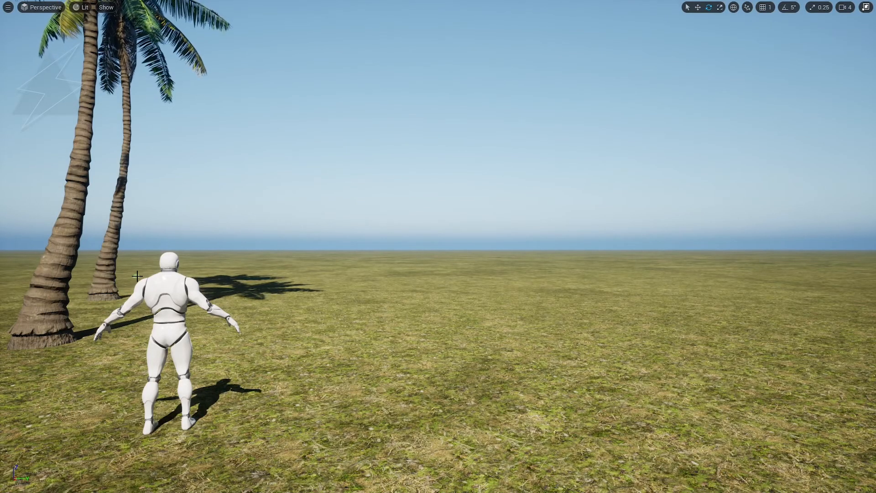
right_click_drag(259, 295, 258, 310)
key("w")
key("e")
left_click(242, 277)
left_click(251, 262)
left_click(248, 268)
left_click(238, 280)
Plant palms down the left row toward the camera and one on the right.
left_click(220, 302)
left_click(210, 316)
left_click(195, 333)
left_click(163, 370)
left_click(139, 413)
left_click(110, 444)
mouse_move(110, 444)
right_mouse_down()
mouse_move(54, 475)
mouse_move(64, 463)
right_mouse_up()
left_click(318, 344)
right_click_drag(319, 345, 309, 372)
key("s")
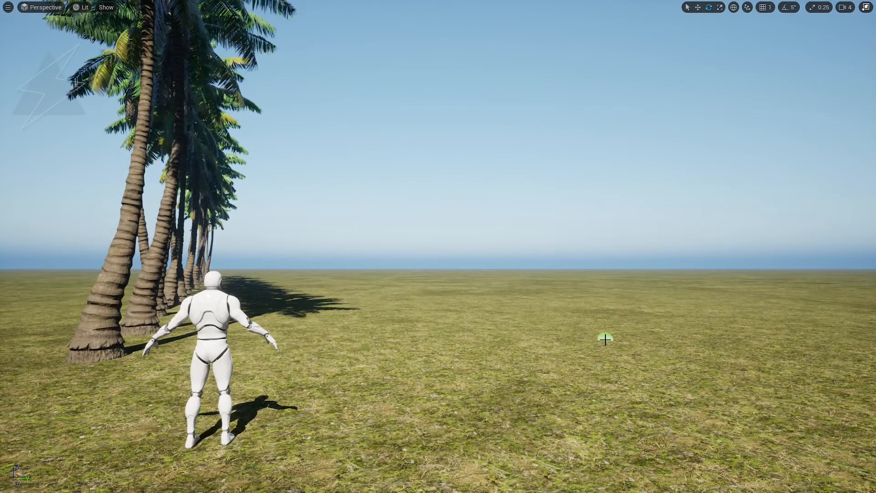
left_click(569, 326)
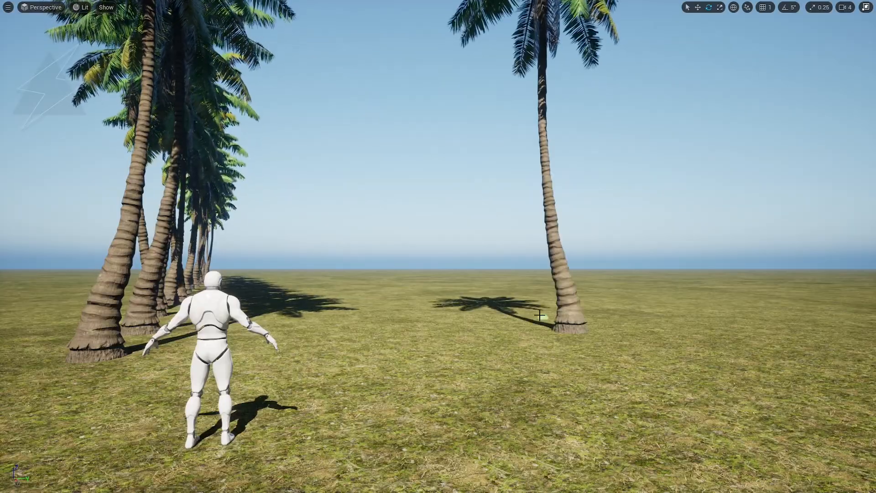
Add palms beside the right-hand palm and near the front of the rows.
left_click(525, 310)
left_click(489, 297)
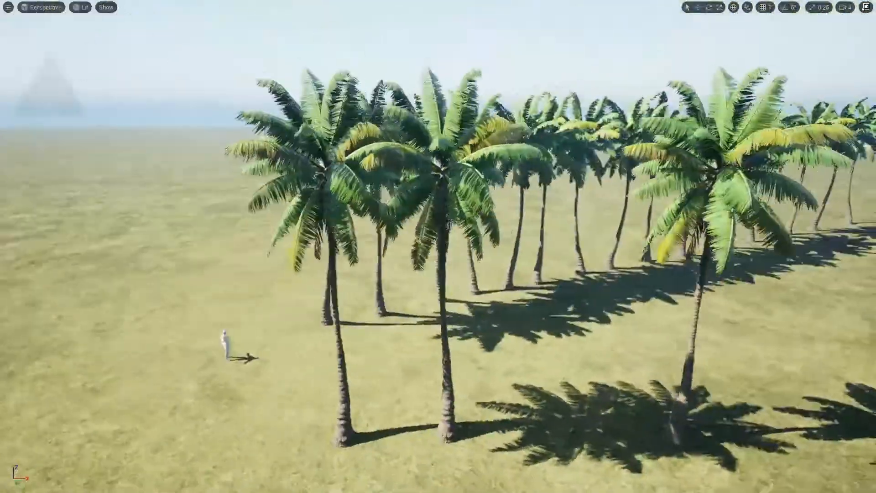
right_click_drag(283, 315, 311, 337)
left_click(304, 336)
left_click(396, 328)
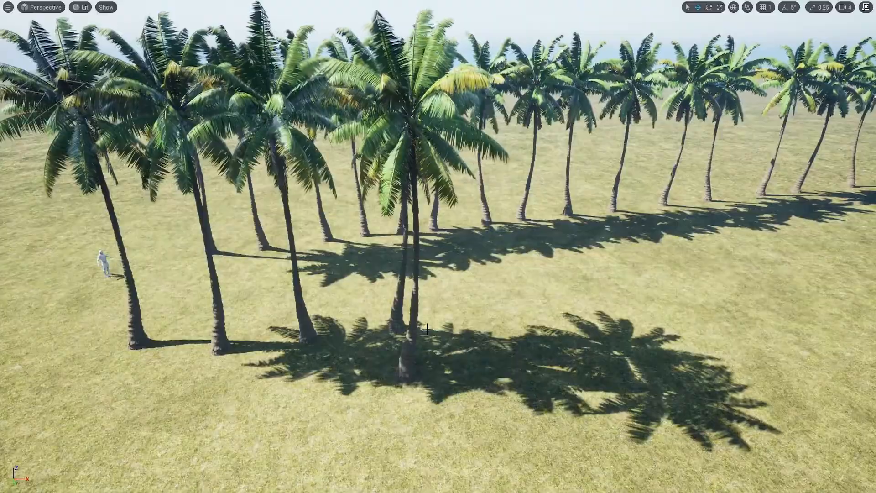
right_click_drag(424, 327, 457, 315)
key("w")
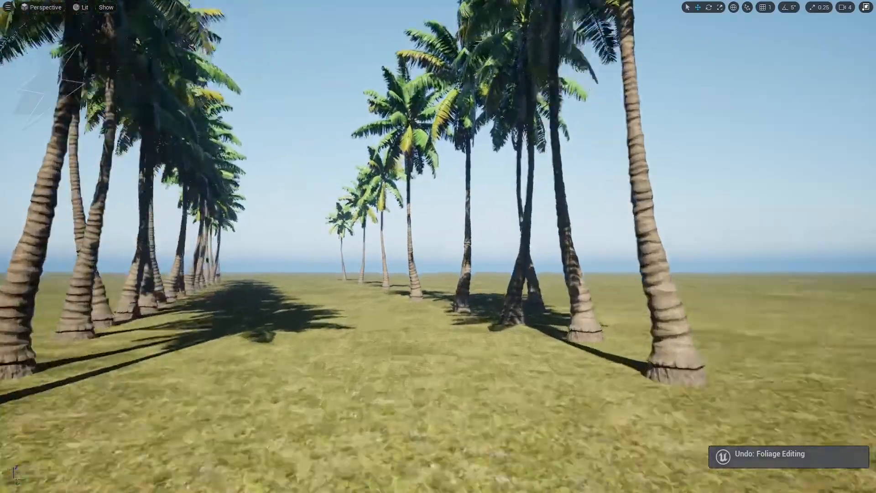
Plant more palms in the middle and on both sides of the path.
scroll(426, 381, "down", 5)
scroll(426, 381, "down", 4)
mouse_move(426, 381)
right_mouse_down()
mouse_move(440, 401)
mouse_move(450, 372)
mouse_move(449, 384)
right_mouse_up()
left_click(449, 388)
scroll(461, 388, "down", 3)
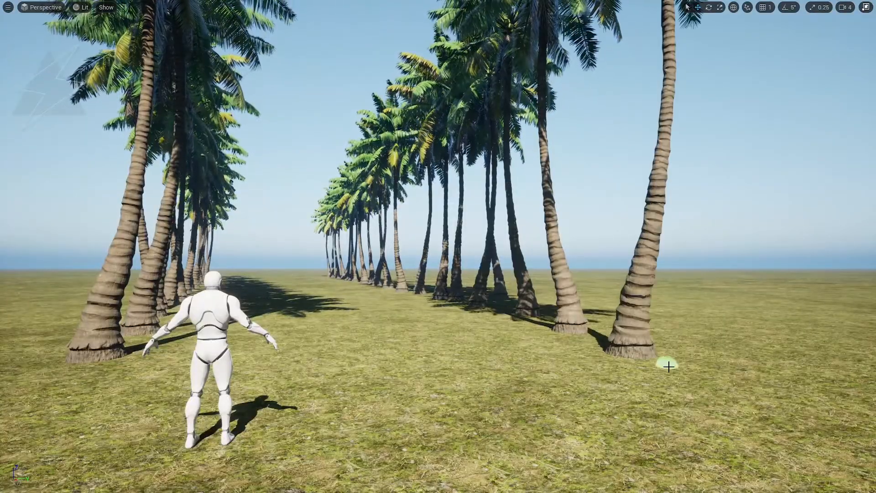
left_click(668, 366)
left_click(152, 377)
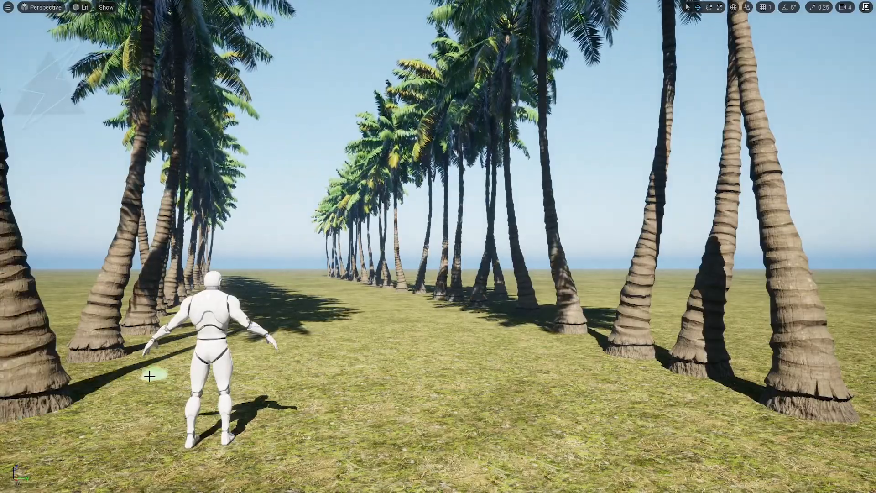
right_click_drag(331, 389, 320, 383)
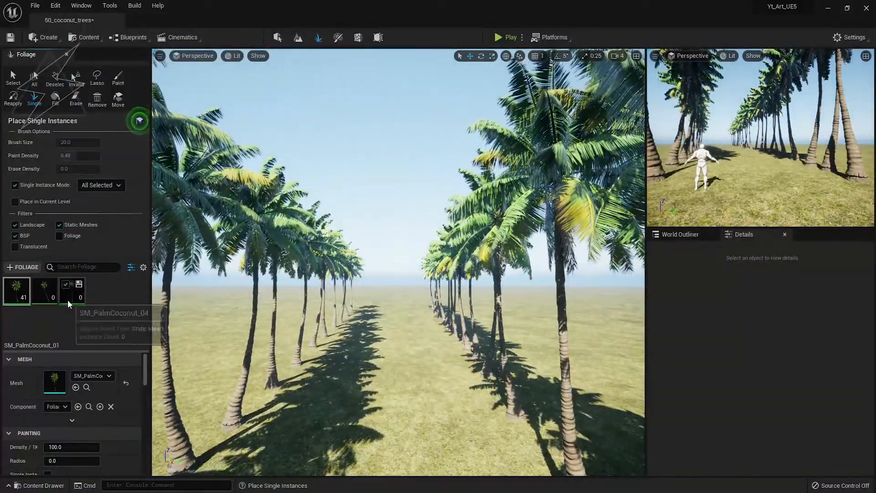
Select all three palm foliage types and set Density/1k to 8.
left_click(69, 299, "shift")
left_click(71, 447)
type("8")
key("Return")
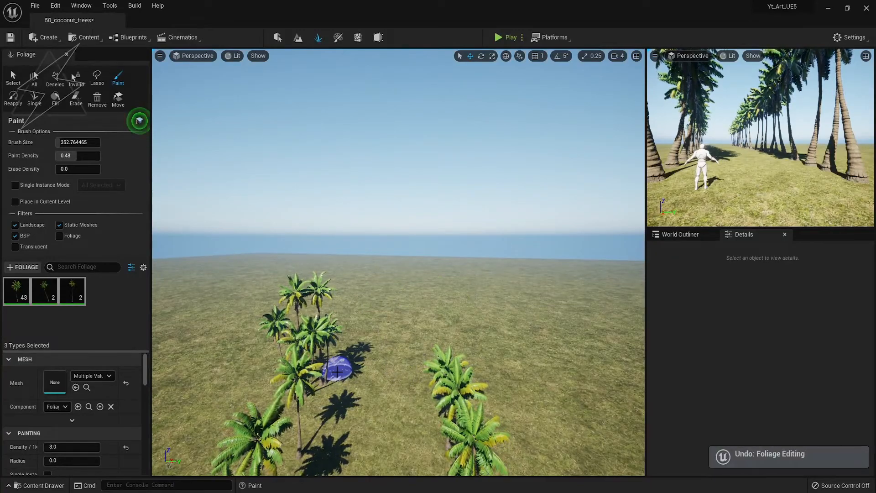
Enlarge the brush and paint a dense palm cluster mid-field.
key("ctrl+z")
key("bracketright")
left_click_drag(332, 360, 537, 358)
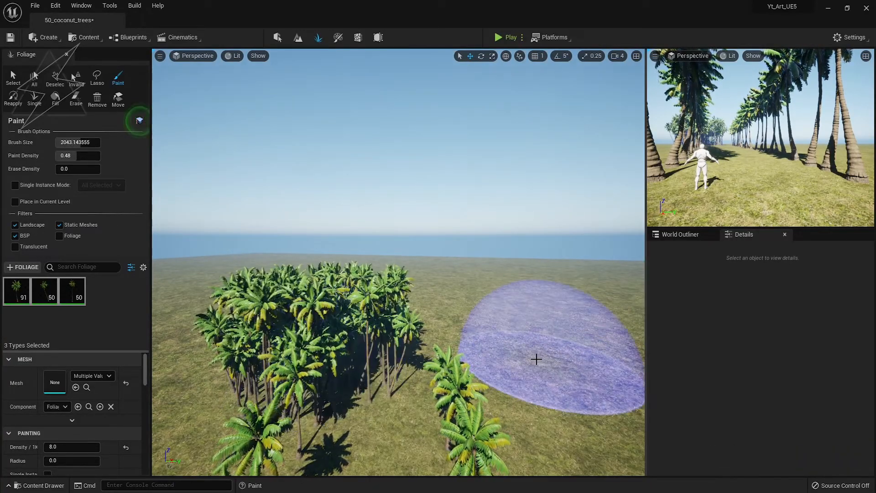
key("ctrl+z")
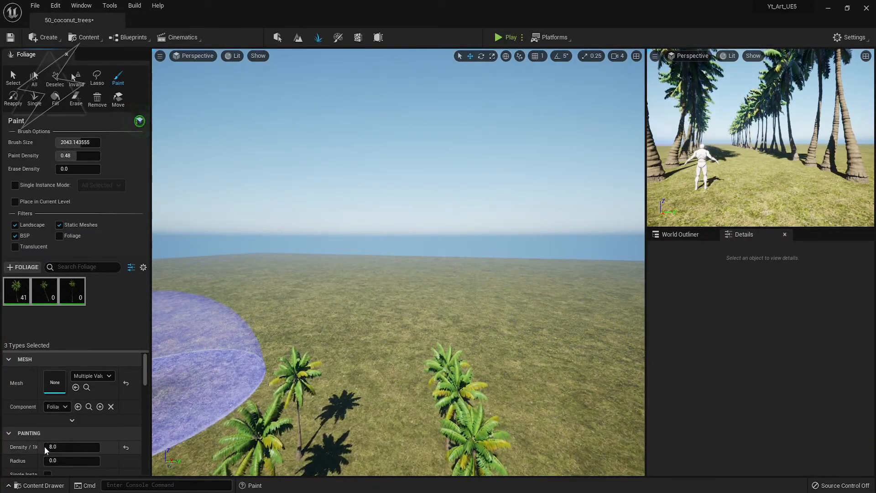
left_click_drag(283, 320, 595, 296)
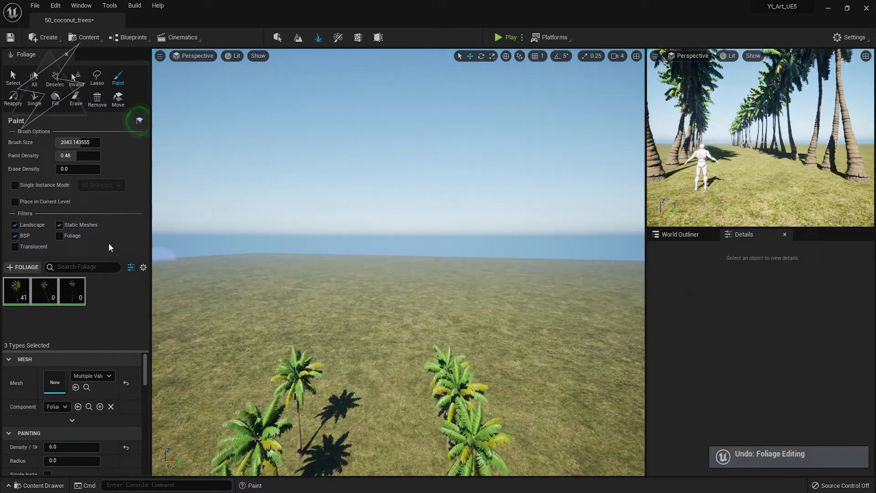
Lower Paint Density to 0.17 and paint palms across the left and right fields.
left_click_drag(76, 156, 62, 155)
left_click_drag(220, 320, 381, 352)
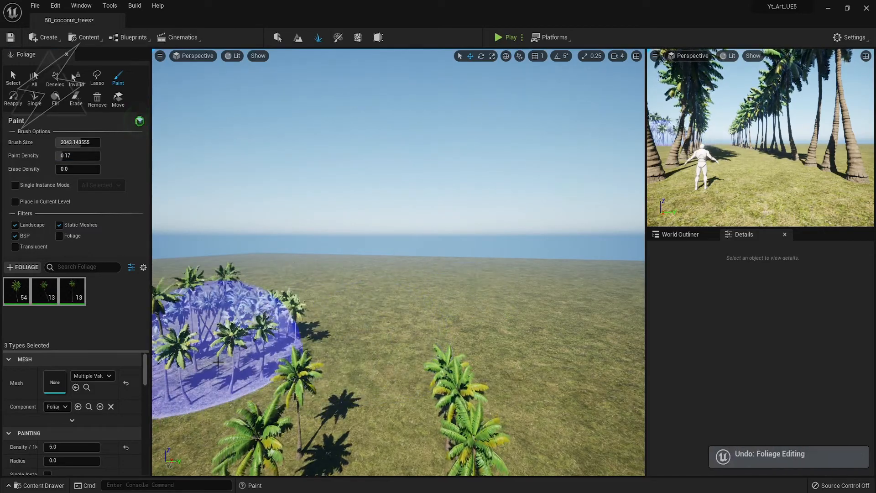
left_click_drag(303, 355, 548, 372)
mouse_move(548, 372)
right_mouse_down()
mouse_move(589, 377)
mouse_move(607, 398)
right_mouse_up()
Paint palms left of the avenue, fill gaps, and erase stray palms on the right.
key("1")
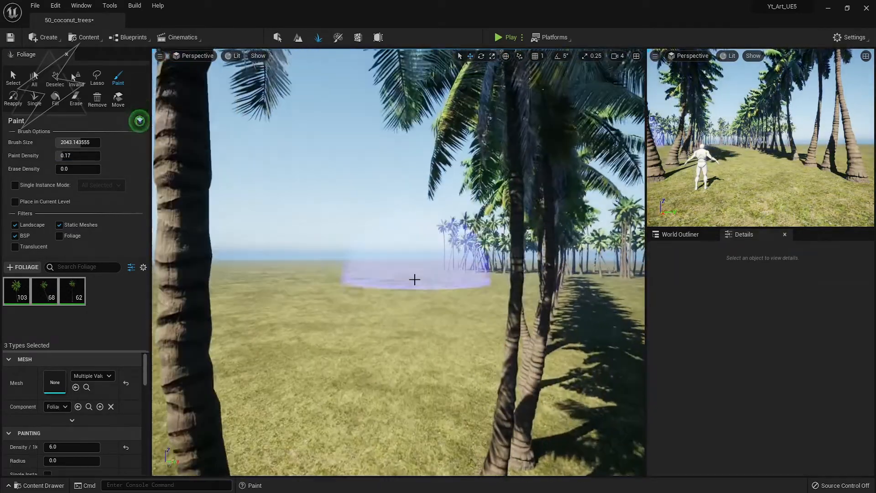
mouse_move(414, 278)
left_mouse_down()
mouse_move(347, 336)
mouse_move(293, 346)
mouse_move(237, 327)
left_mouse_up()
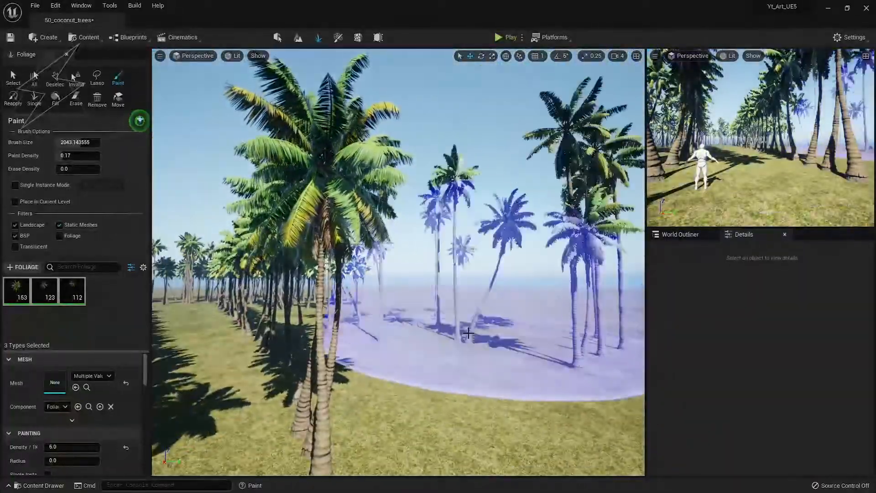
left_click_drag(470, 336, 439, 350)
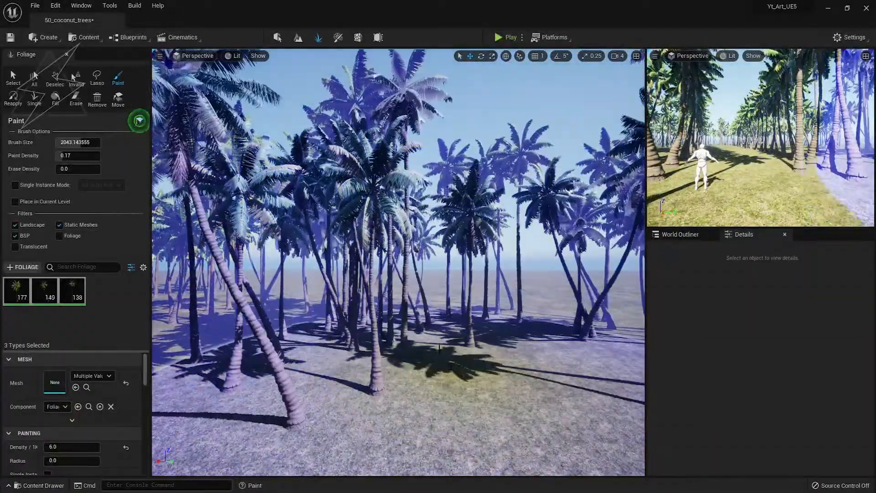
left_click(479, 304)
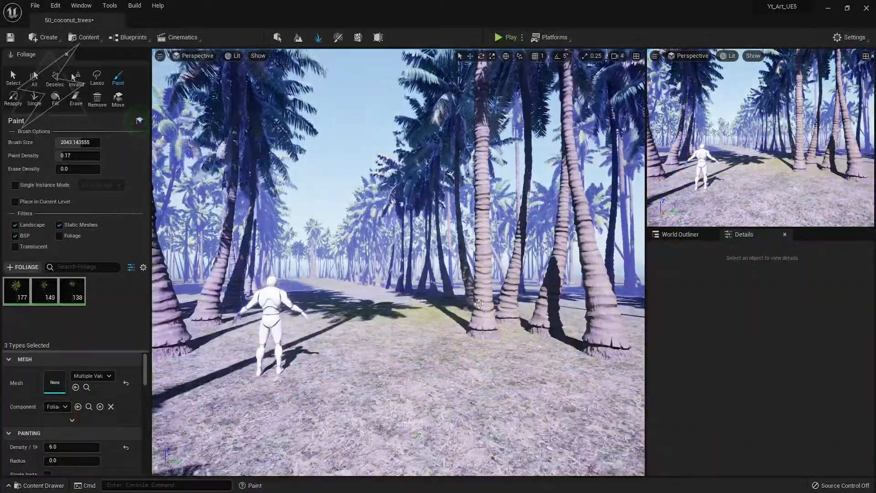
key("bracketleft")
key("bracketleft")
key("bracketleft")
key("bracketleft")
key("bracketleft")
key("bracketleft")
key("bracketleft")
key("bracketleft")
key("bracketleft")
key("bracketleft")
key("bracketleft")
key("bracketleft")
key("bracketleft")
key("bracketleft")
key("bracketleft")
key("bracketleft")
key("bracketleft")
key("bracketleft")
key("bracketleft")
key("bracketleft")
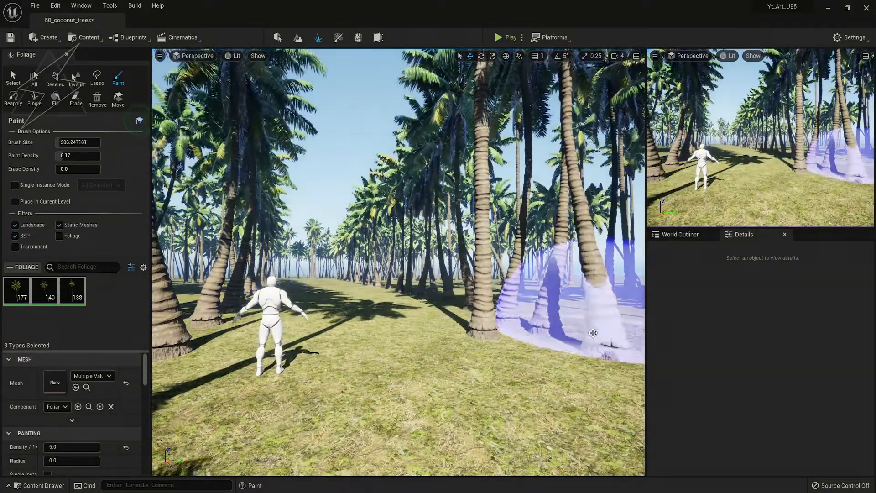
left_click(599, 346, "shift")
Place three single palms of the first type near the path, then exit foliage mode.
left_click(34, 97)
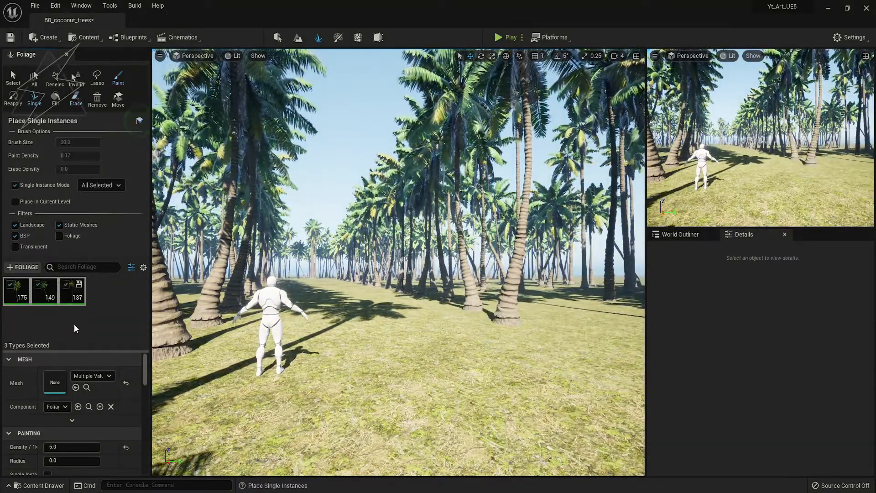
left_click(36, 309)
left_click(17, 292)
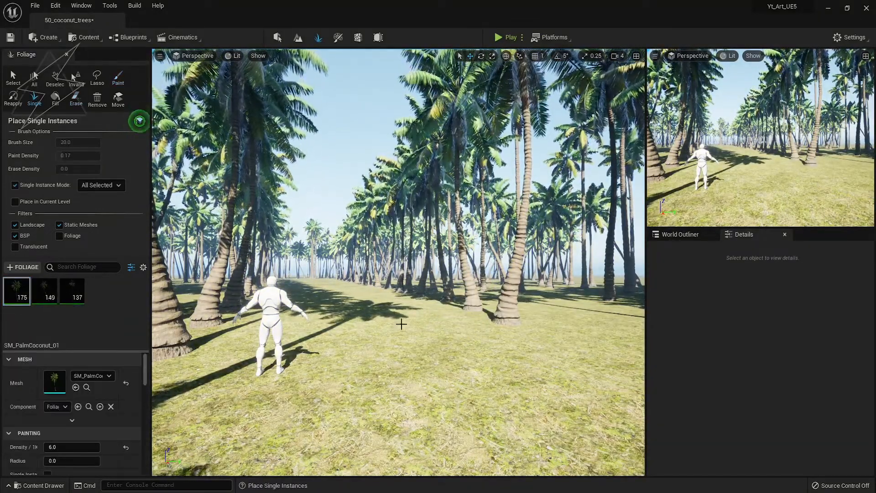
left_click(550, 336)
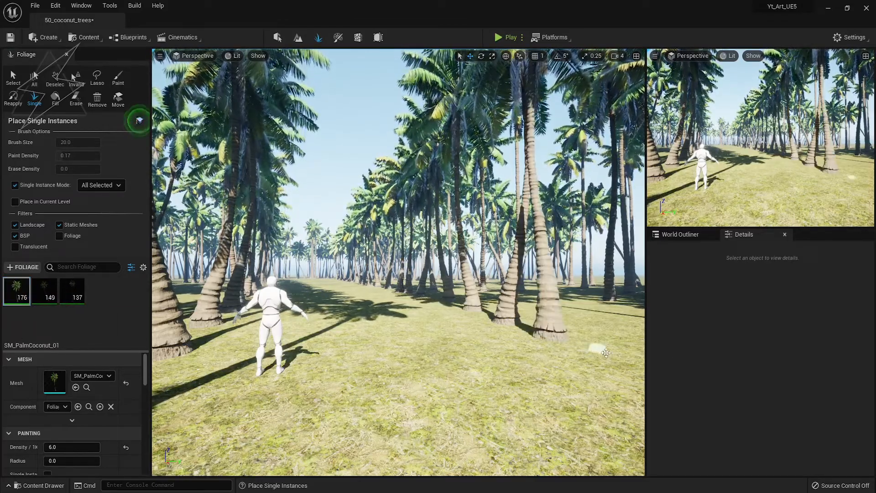
left_click(610, 355)
left_click(169, 421)
key("F11")
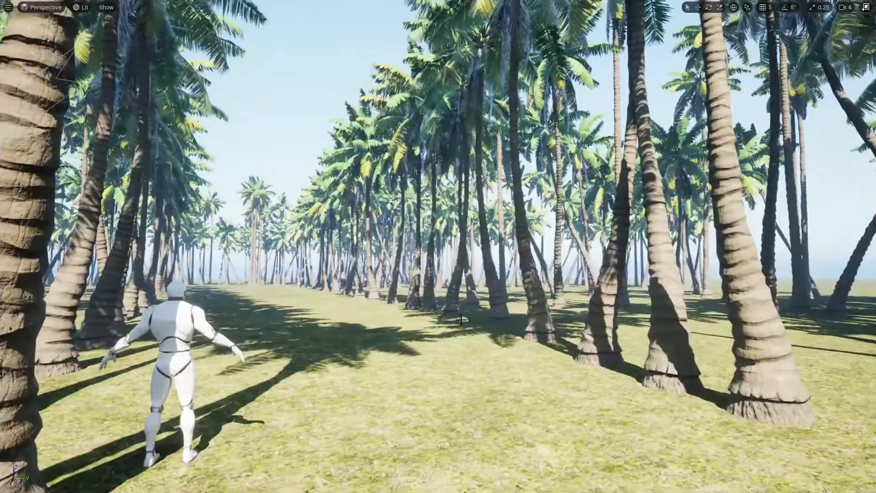
mouse_move(330, 265)
right_mouse_down()
mouse_move(315, 266)
mouse_move(347, 265)
right_mouse_up()
key("F11")
left_click(277, 38)
right_click_drag(356, 297, 345, 293)
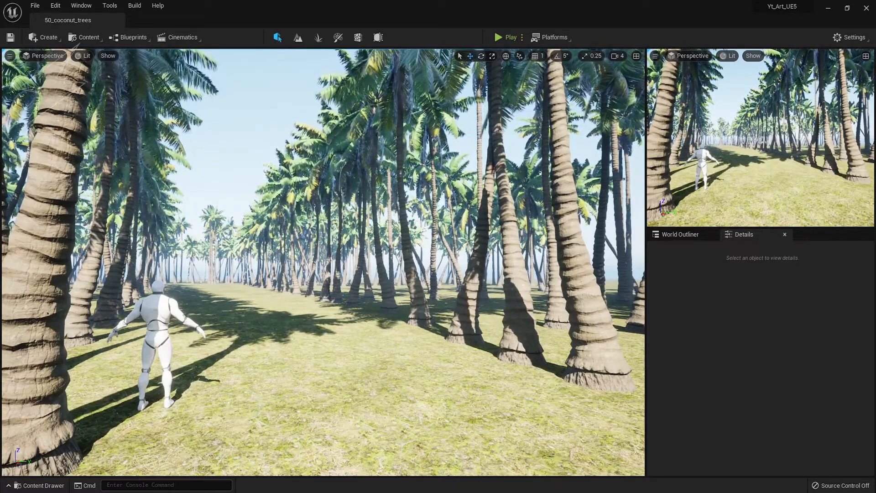
Add SM_BushA_02 to the foliage list and select it for brush painting.
left_click(318, 38)
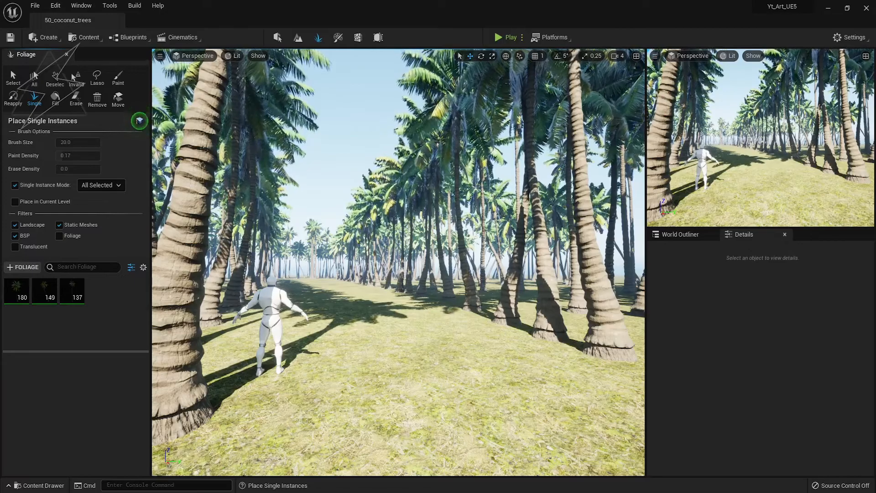
left_click_drag(1, 319, 83, 327)
left_click(18, 302)
left_click(118, 78)
left_click(564, 349)
key("ctrl+z")
Set SM_BushA_02 density to 400 and test-paint, undoing the bushes placed on the path.
left_click(74, 448)
type("400")
key("Return")
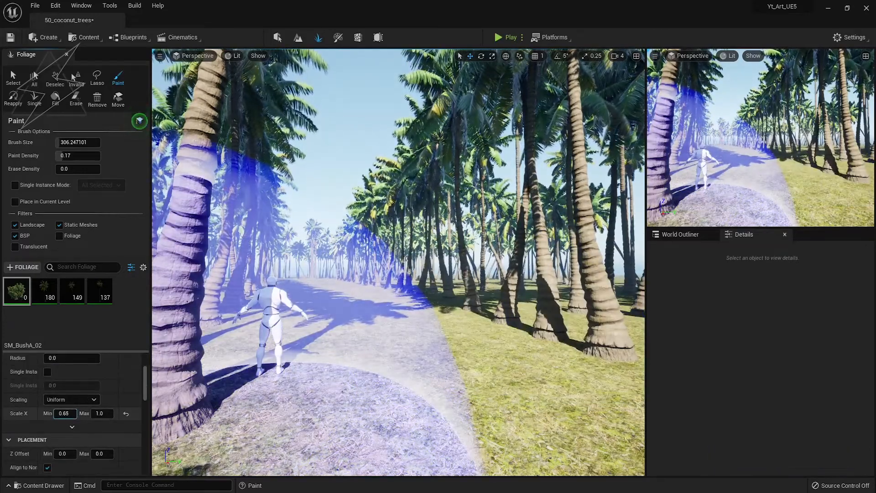
left_click(320, 411)
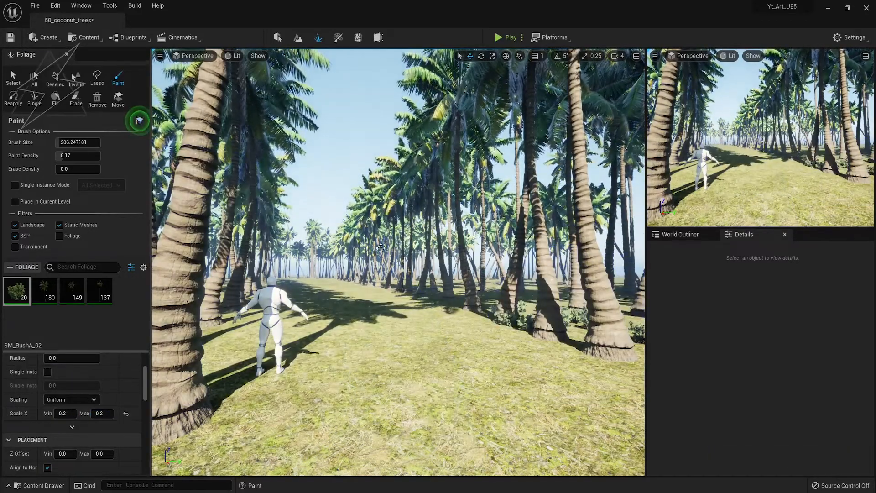
key("ctrl+z")
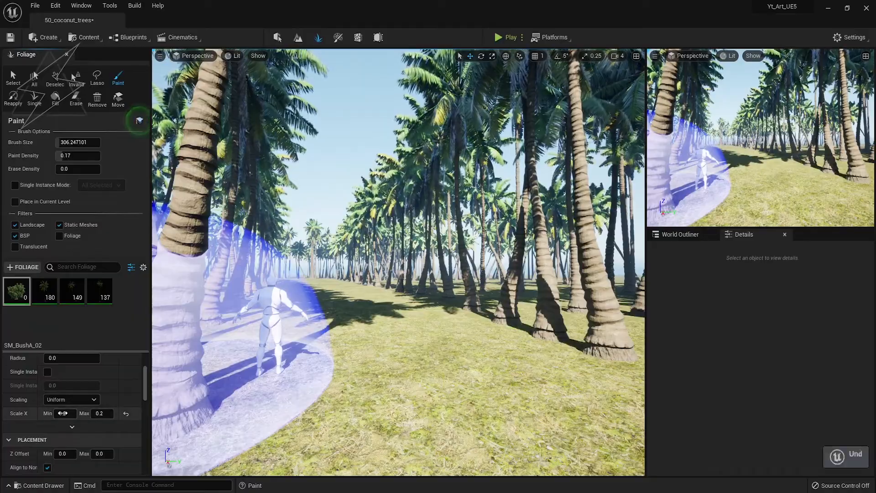
Set the bush scale range to 0.76 and try a stroke among the palms, then undo it.
left_click_drag(64, 413, 92, 413)
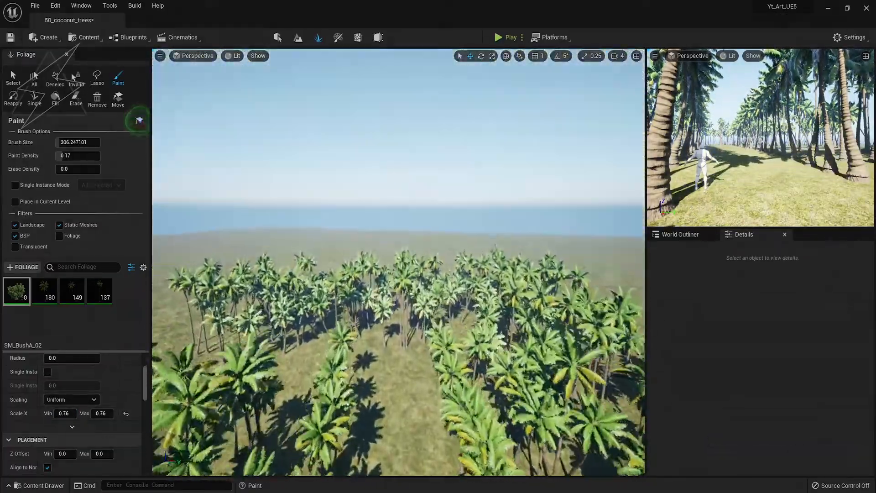
right_click_drag(191, 278, 191, 311)
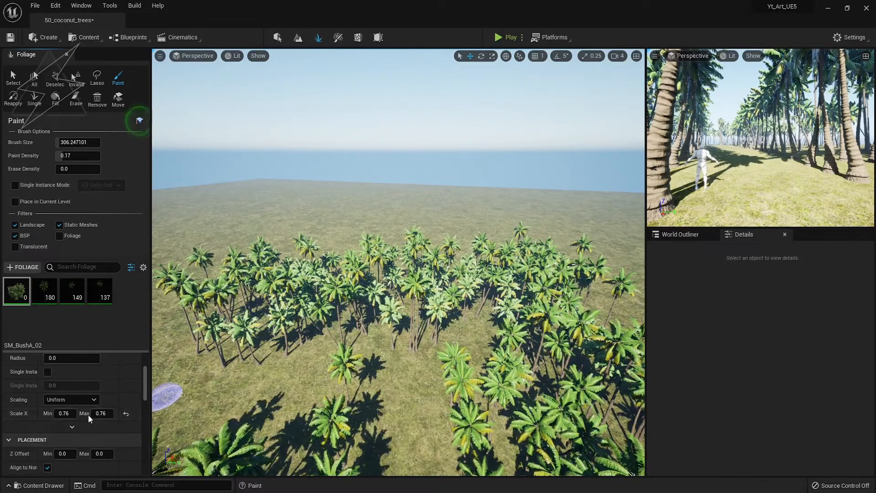
left_click_drag(393, 330, 553, 323)
key("bracketright")
key("ctrl+z")
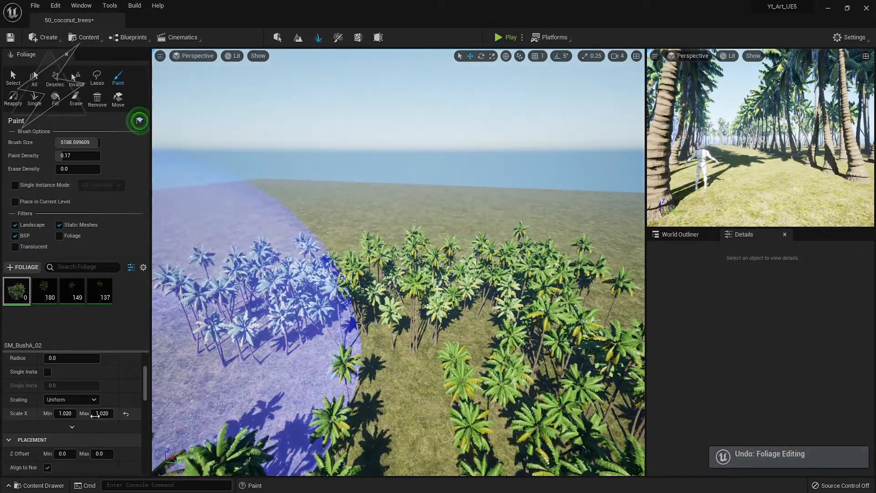
Lower bush density to 1.0 and paint sparse bushes across the palm forest with a smaller brush.
scroll(89, 412, "up", 5)
left_click_drag(70, 420, 55, 421)
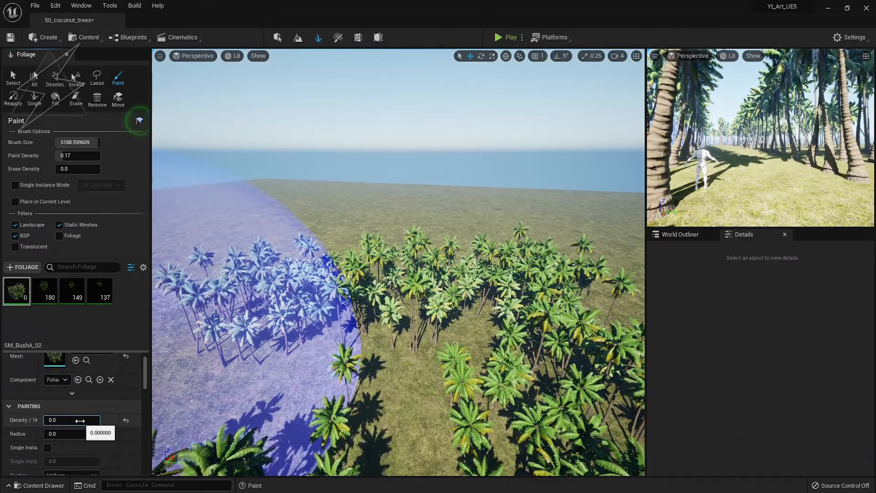
type("1")
key("Return")
mouse_move(298, 362)
left_mouse_down()
mouse_move(531, 237)
mouse_move(298, 270)
mouse_move(152, 270)
left_mouse_up()
key("bracketleft")
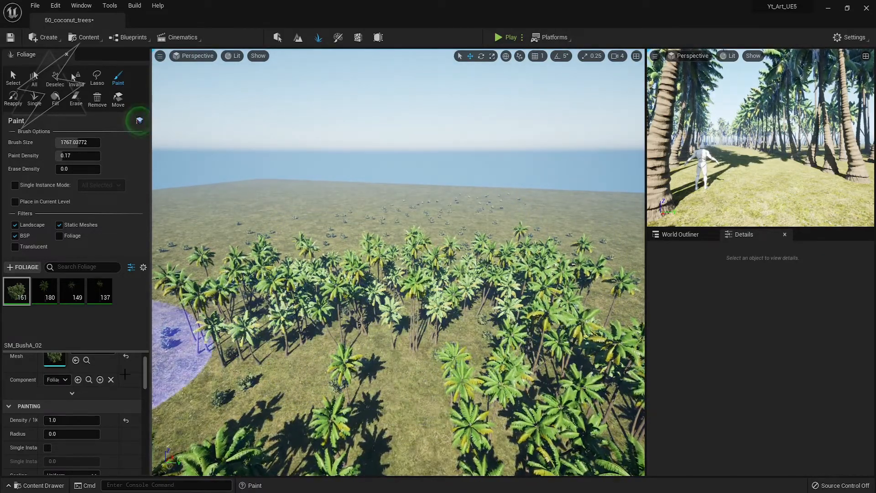
left_click(365, 328)
key("bracketleft")
key("bracketleft")
key("bracketleft")
key("bracketleft")
key("bracketleft")
key("bracketleft")
key("bracketleft")
key("bracketleft")
key("bracketleft")
key("bracketleft")
key("bracketleft")
key("bracketleft")
key("bracketleft")
Raise density to about 481, fill the grove with bushes, then erase some from the avenue.
left_click_drag(75, 422, 93, 421)
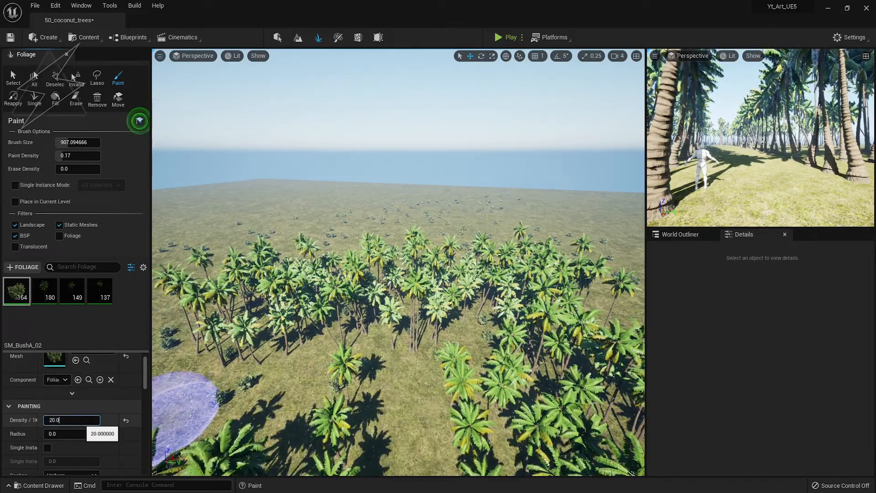
left_click(232, 365)
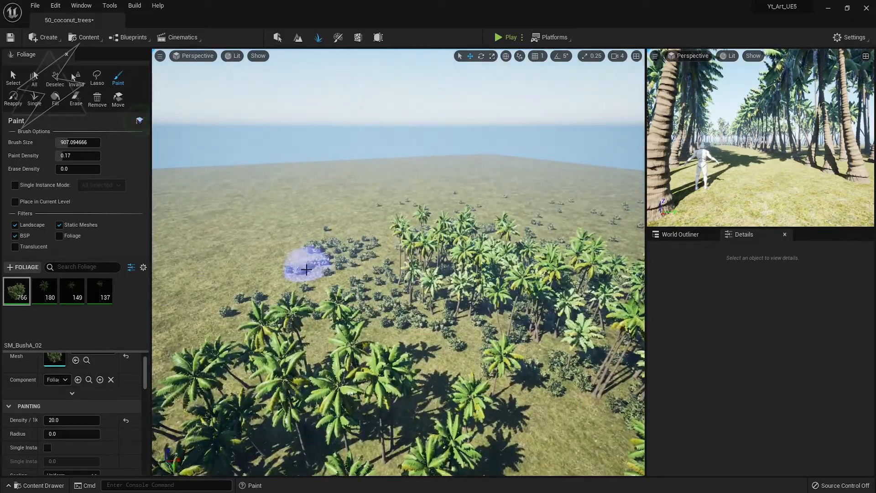
mouse_move(306, 270)
right_mouse_down()
mouse_move(393, 315)
mouse_move(485, 389)
right_mouse_up()
left_click_drag(486, 389, 681, 341)
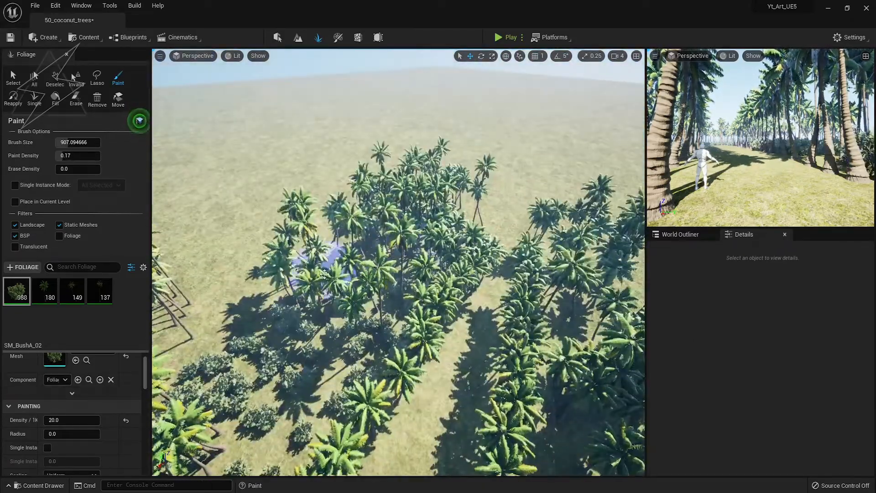
right_click_drag(324, 274, 411, 283)
left_click_drag(411, 284, 338, 322)
right_click_drag(338, 321, 328, 279)
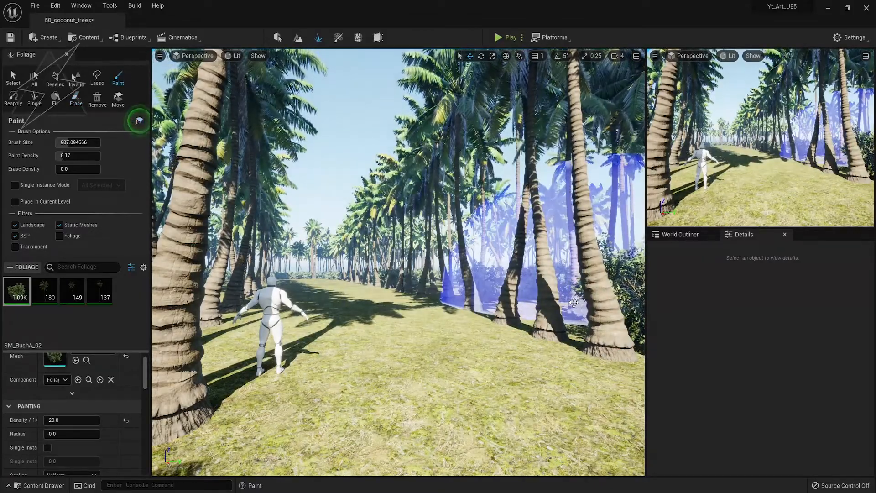
mouse_move(573, 303)
left_mouse_down("shift")
mouse_move(292, 294)
mouse_move(329, 277)
mouse_move(317, 276)
left_mouse_up("shift")
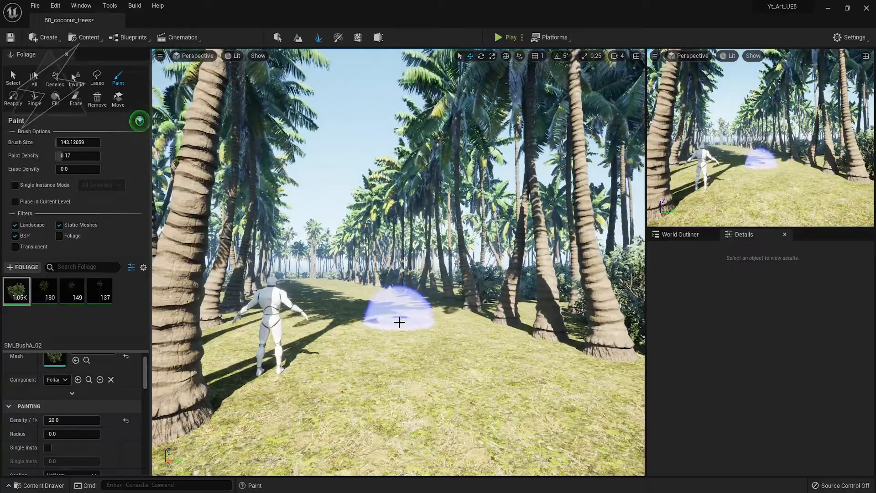
Restore the bushes that were just erased from the avenue.
key("F11")
key("ctrl+z")
key("F11")
Add SM_BushA_03 as a foliage type, select it, and undo a test plant.
left_click_drag(0, 325, 116, 327)
left_click(43, 295)
left_click(395, 356)
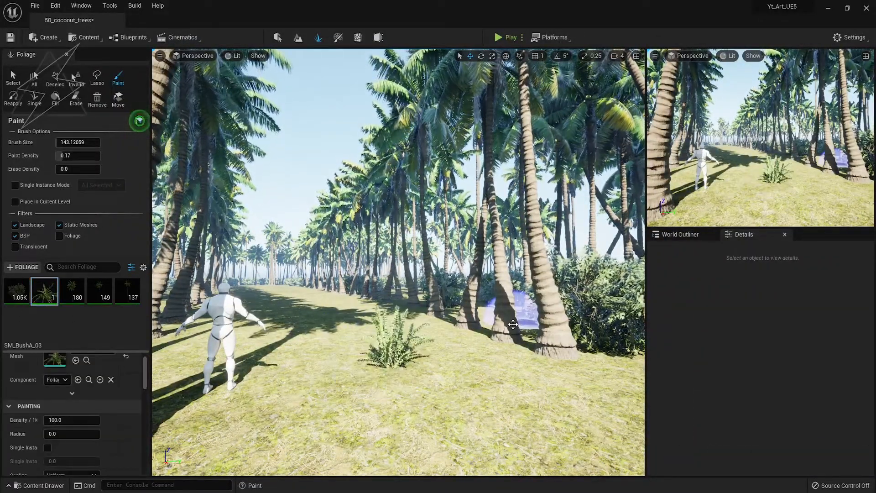
key("ctrl+z")
Paint SM_BushA_03 plants along the path edges, then add SM_Fern_03 as a foliage type.
key("F11")
mouse_move(53, 411)
left_mouse_down()
mouse_move(108, 315)
mouse_move(167, 294)
mouse_move(483, 319)
mouse_move(681, 407)
mouse_move(343, 303)
mouse_move(284, 295)
mouse_move(346, 317)
left_mouse_up()
right_click_drag(346, 317, 278, 338)
key("w")
mouse_move(347, 292)
left_mouse_down()
mouse_move(436, 239)
mouse_move(511, 222)
mouse_move(234, 264)
mouse_move(78, 274)
left_mouse_up()
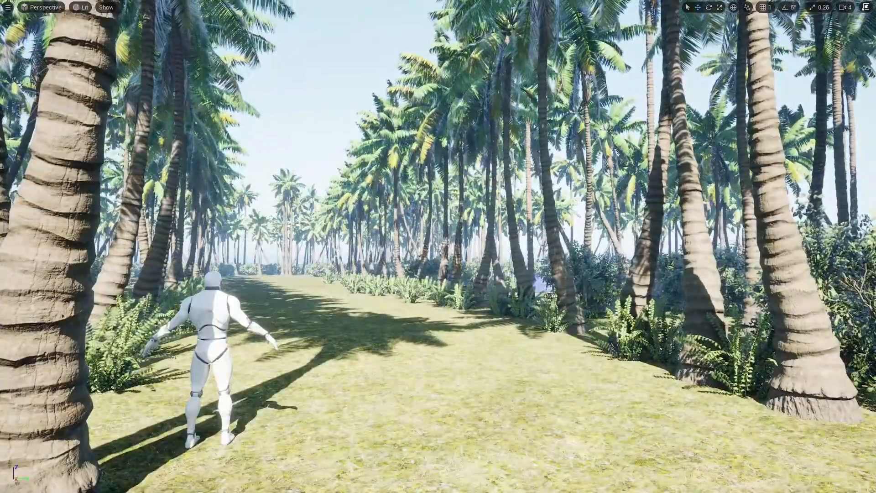
key("w")
right_click_drag(369, 302, 326, 303)
key("e")
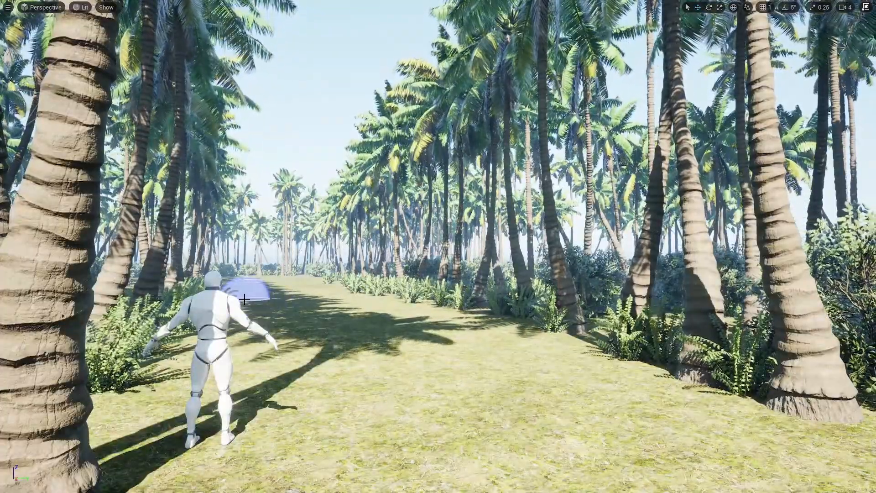
key("F11")
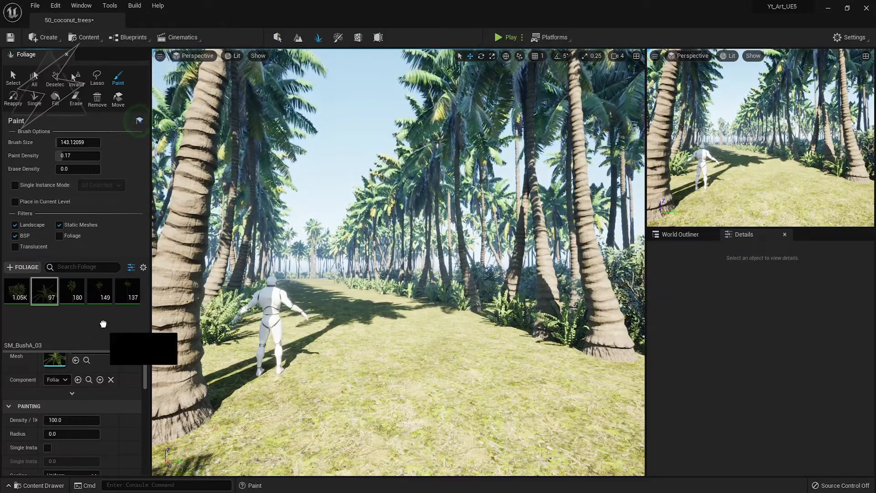
left_click_drag(97, 331, 94, 327)
Select SM_Fern_03, shrink the brush, and paint ferns beside the right palm trunks.
left_click(72, 299)
left_click_drag(363, 372, 465, 321)
key("ctrl+z")
left_click_drag(564, 367, 543, 348)
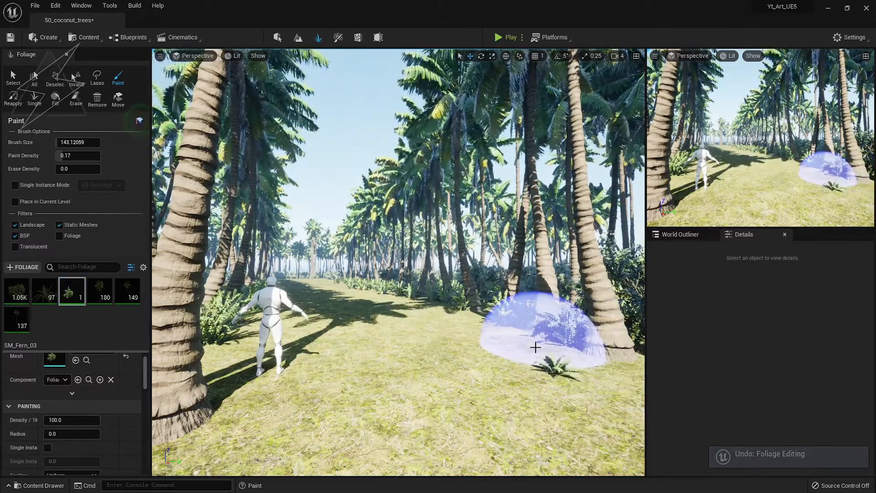
right_click_drag(543, 345, 566, 341)
key("ctrl+z")
left_click(593, 382)
key("bracketleft")
key("bracketleft")
key("bracketleft")
key("bracketleft")
key("bracketleft")
key("bracketleft")
key("bracketleft")
key("bracketleft")
key("bracketleft")
key("bracketleft")
key("bracketleft")
key("bracketleft")
key("bracketleft")
key("bracketleft")
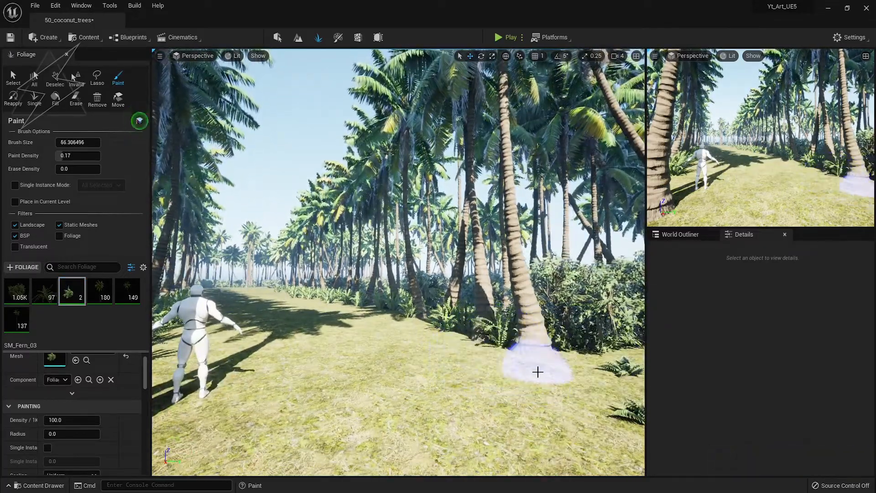
key("bracketleft")
key("bracketleft")
key("bracketleft")
key("bracketleft")
key("bracketleft")
key("bracketleft")
key("bracketleft")
key("bracketleft")
left_click_drag(564, 366, 550, 399)
right_click_drag(454, 380, 352, 377)
Stamp single ferns at the bases of palm trunks and on the nearby ground.
left_click(460, 333)
left_click(363, 383)
left_click(450, 438)
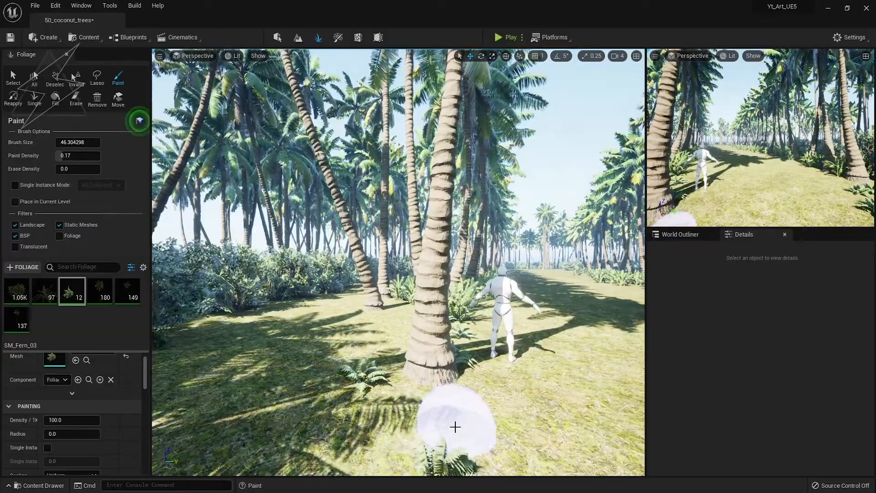
right_click_drag(455, 426, 243, 378)
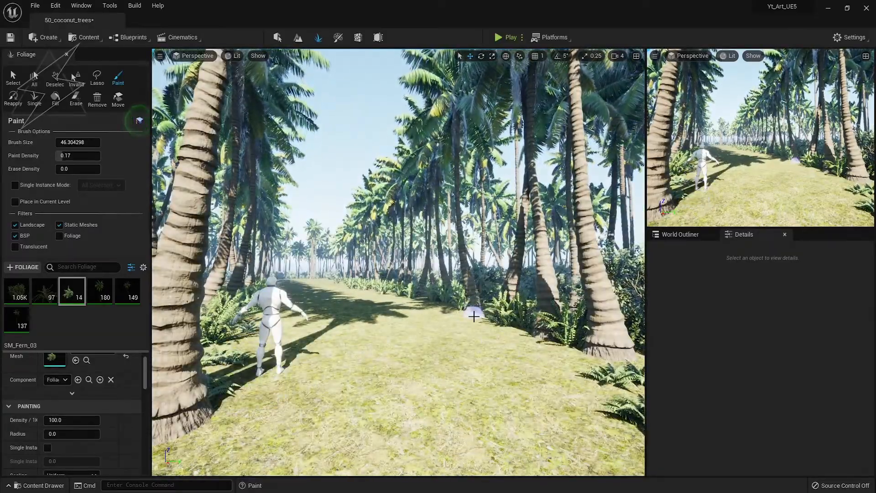
mouse_move(487, 334)
right_mouse_down()
mouse_move(571, 352)
mouse_move(589, 393)
right_mouse_up()
left_click(415, 331)
mouse_move(414, 332)
right_mouse_down()
mouse_move(429, 352)
mouse_move(457, 270)
right_mouse_up()
left_click(362, 274)
right_click_drag(352, 303, 320, 304)
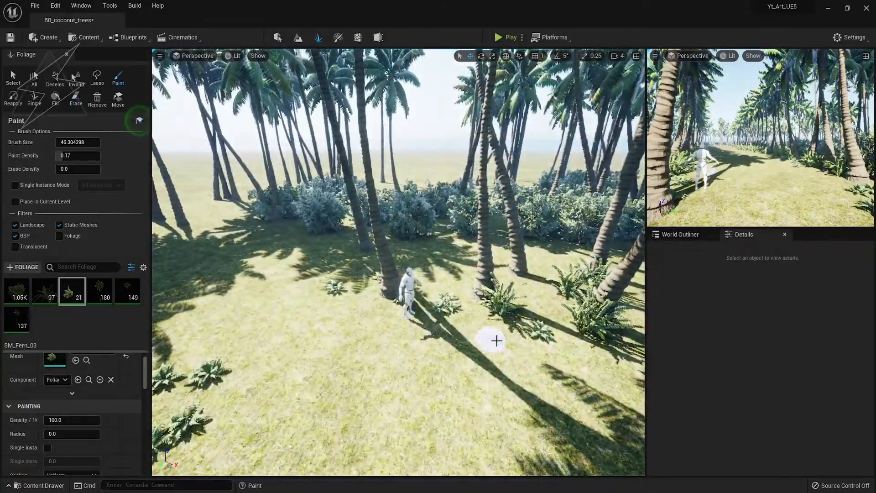
Place ferns beside the path and around the palm trunks down the corridor.
right_click_drag(477, 299, 557, 315)
left_click(477, 299)
left_click(473, 315)
mouse_move(473, 315)
right_mouse_down()
mouse_move(512, 301)
mouse_move(520, 311)
mouse_move(479, 344)
mouse_move(425, 349)
mouse_move(422, 319)
mouse_move(484, 315)
mouse_move(479, 337)
right_mouse_up()
left_click(512, 299)
left_click(255, 389)
left_click(401, 334)
left_click(422, 319)
left_click(337, 365)
Add a few more ferns near the bushes and path edges.
mouse_move(337, 366)
right_mouse_down()
mouse_move(283, 381)
mouse_move(238, 381)
right_mouse_up()
left_click(468, 311)
left_click(470, 307)
left_click(583, 308)
mouse_move(587, 308)
right_mouse_down()
mouse_move(489, 327)
mouse_move(542, 336)
right_mouse_up()
key("w")
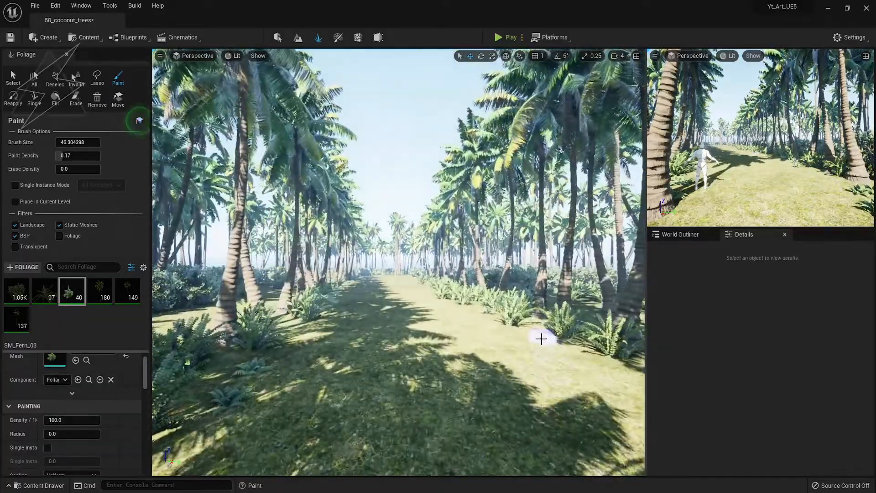
left_click(542, 336)
key("1")
Exit foliage painting and save the 50_coconut_trees level.
key("shift+1")
key("ctrl+s")
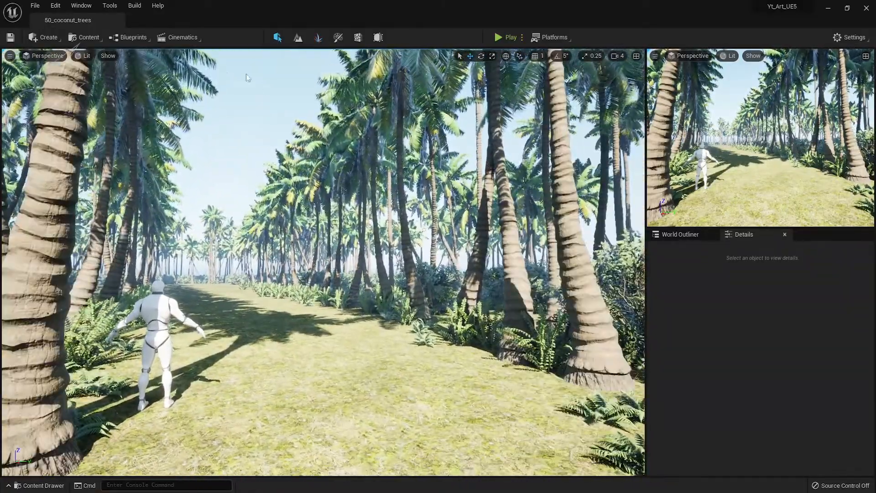
key("shift+2")
Create non-weight-blended layer info for Material_A and select it for painting with a smaller brush.
scroll(71, 371, "down", 2)
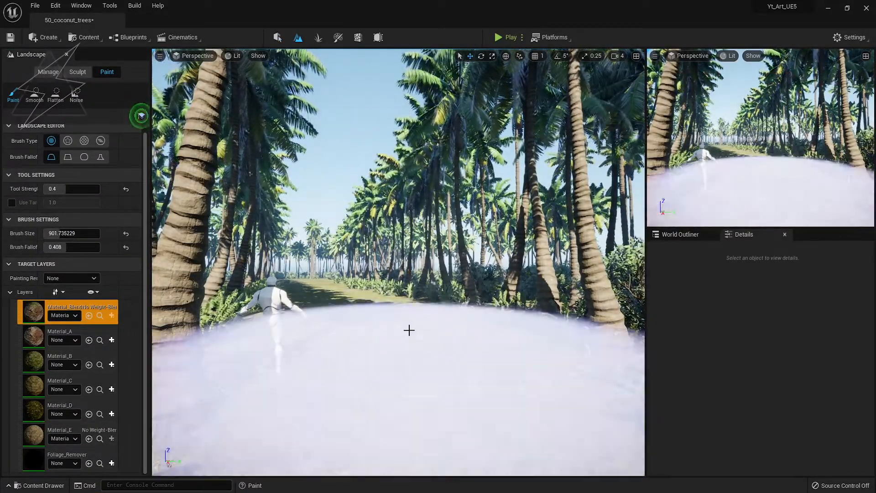
key("bracketleft")
key("bracketleft")
key("bracketleft")
key("bracketleft")
key("bracketleft")
key("bracketleft")
key("bracketleft")
key("bracketleft")
key("bracketleft")
key("bracketleft")
key("bracketleft")
key("bracketleft")
key("bracketleft")
key("bracketleft")
key("bracketleft")
key("bracketleft")
key("bracketleft")
key("bracketleft")
key("bracketleft")
key("bracketleft")
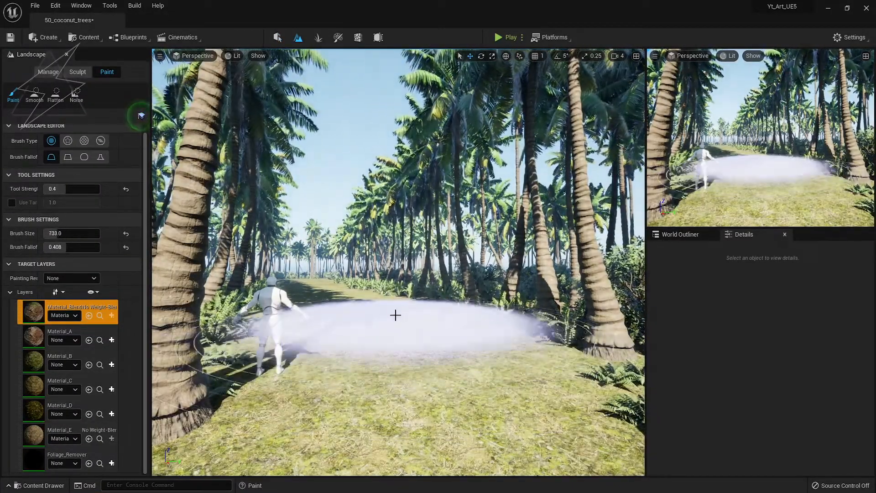
mouse_move(383, 384)
right_mouse_down()
mouse_move(360, 406)
mouse_move(388, 377)
right_mouse_up()
left_click(111, 340)
left_click(140, 367)
key("Return")
left_click(99, 332)
Paint the Material_A sand layer along the path between the palms, then exit landscape mode.
left_click_drag(281, 381, 402, 358)
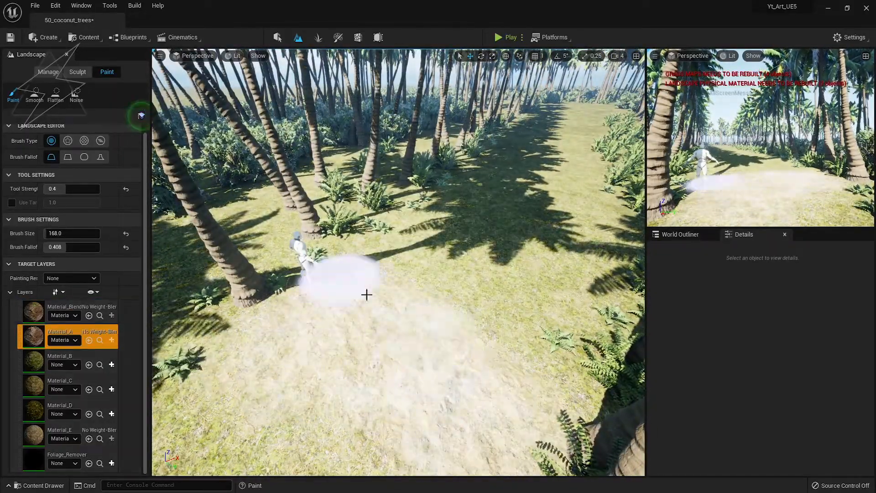
right_click_drag(586, 229, 475, 279)
left_click_drag(475, 327, 324, 304)
right_click_drag(443, 318, 511, 356)
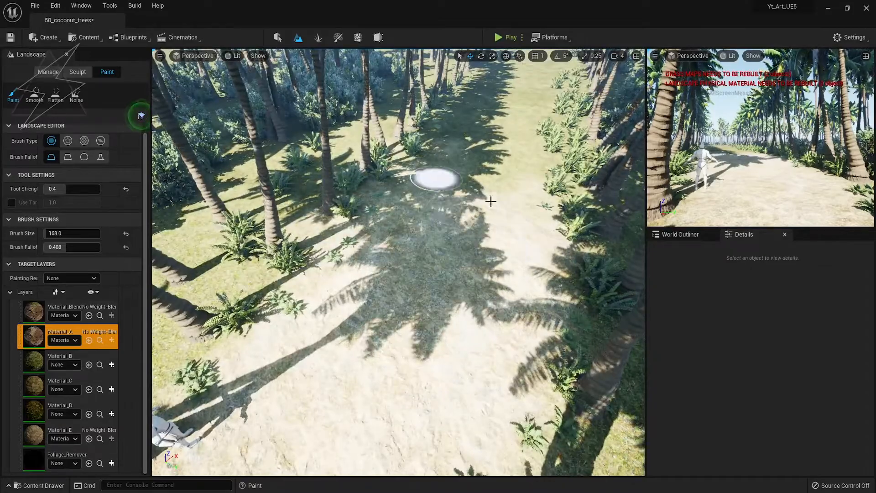
right_click_drag(531, 171, 579, 183)
key("bracketright")
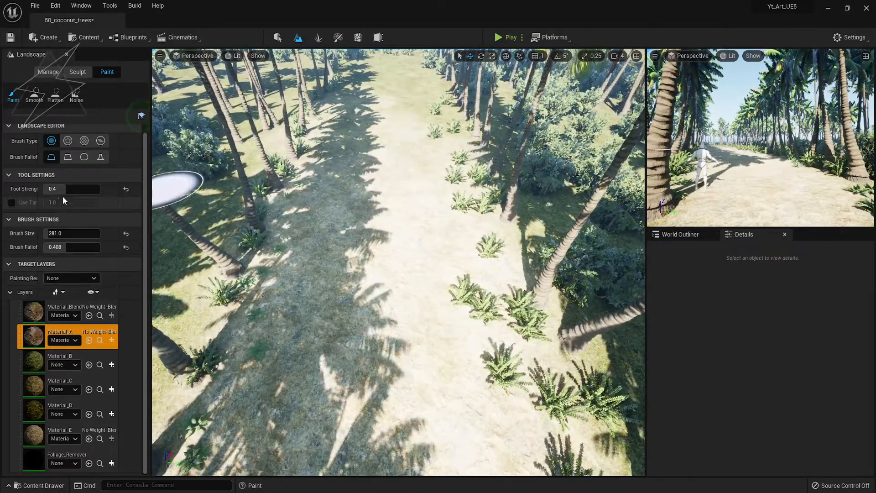
mouse_move(429, 97)
right_mouse_down()
mouse_move(431, 59)
mouse_move(429, 110)
right_mouse_up()
mouse_move(447, 221)
left_mouse_down()
mouse_move(470, 177)
mouse_move(414, 155)
mouse_move(371, 201)
mouse_move(365, 165)
mouse_move(396, 144)
left_mouse_up()
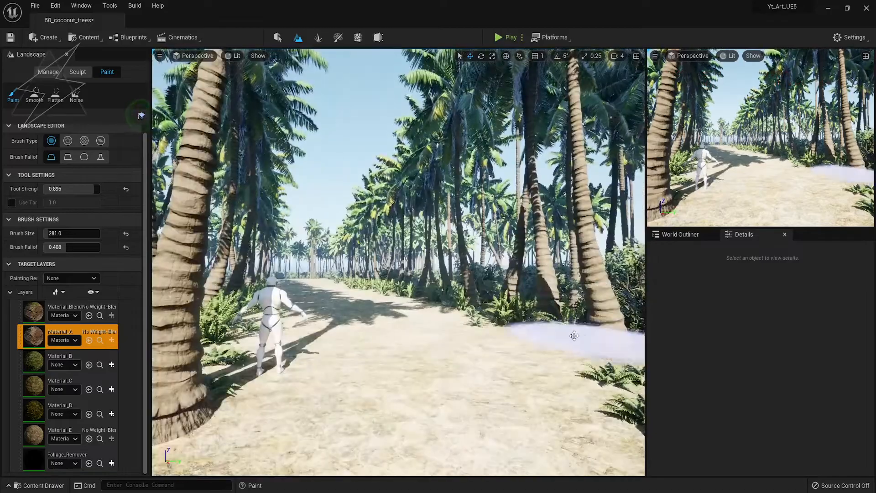
left_click(278, 37)
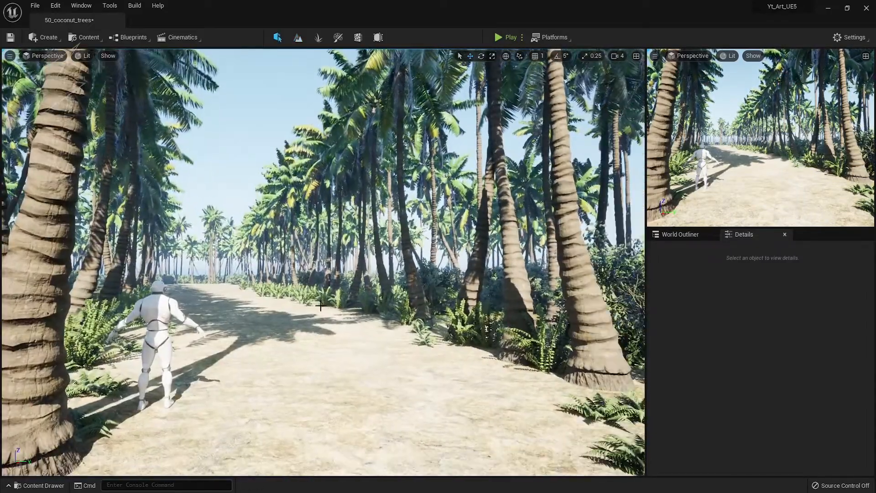
Save the level and check the SM_BushA_03 foliage count in Foliage mode.
key("ctrl+s")
right_click_drag(317, 305, 417, 388)
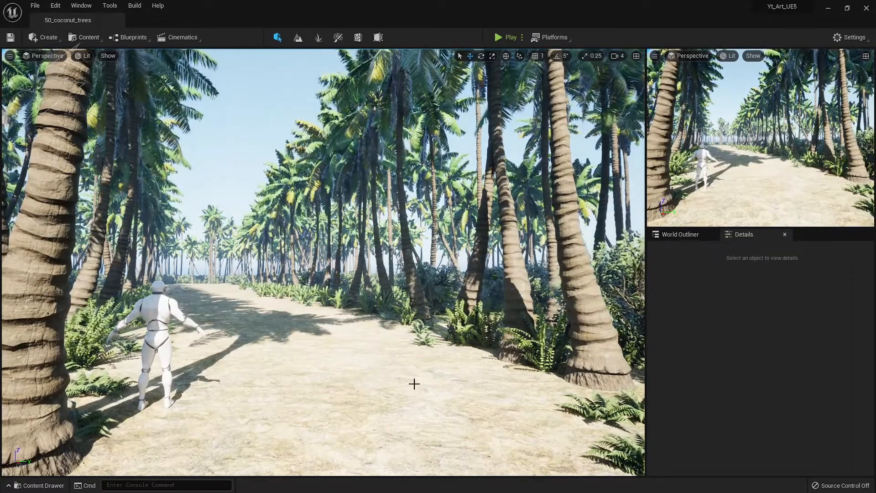
left_click(318, 38)
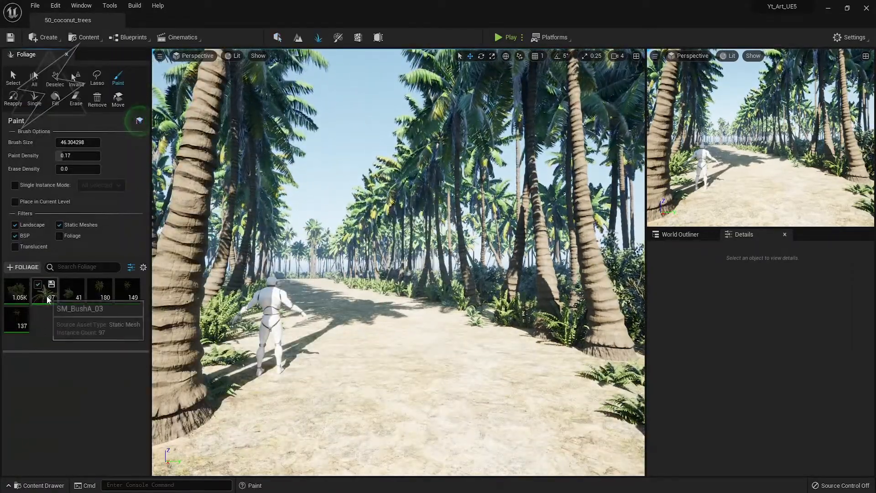
left_click(48, 297)
left_click(278, 38)
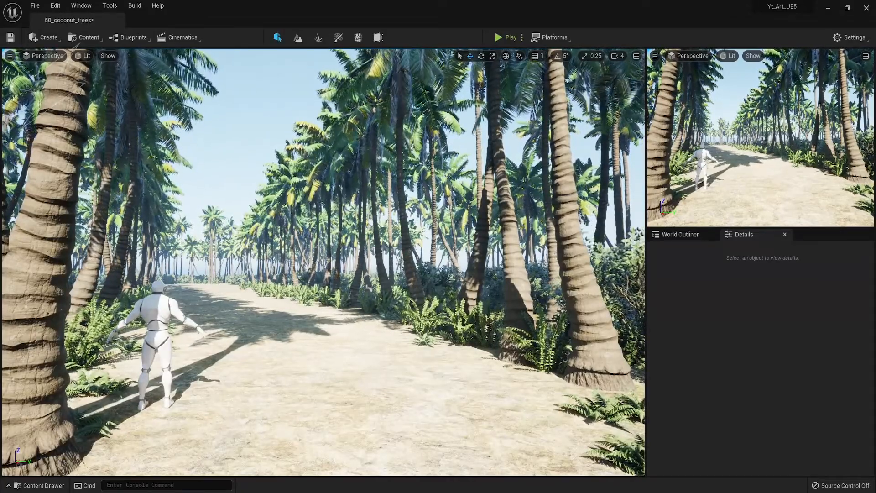
Inspect a coconut lying by the path, then return to foliage painting.
left_click(223, 427)
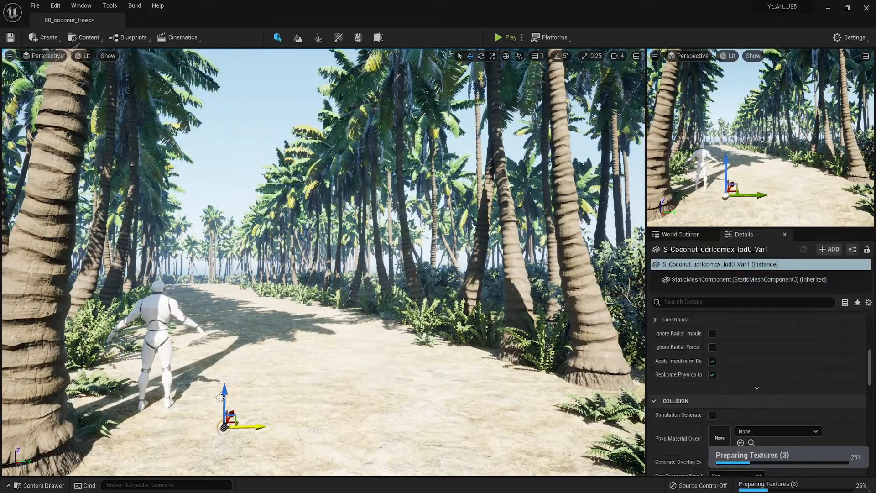
key("Escape")
left_click(319, 37)
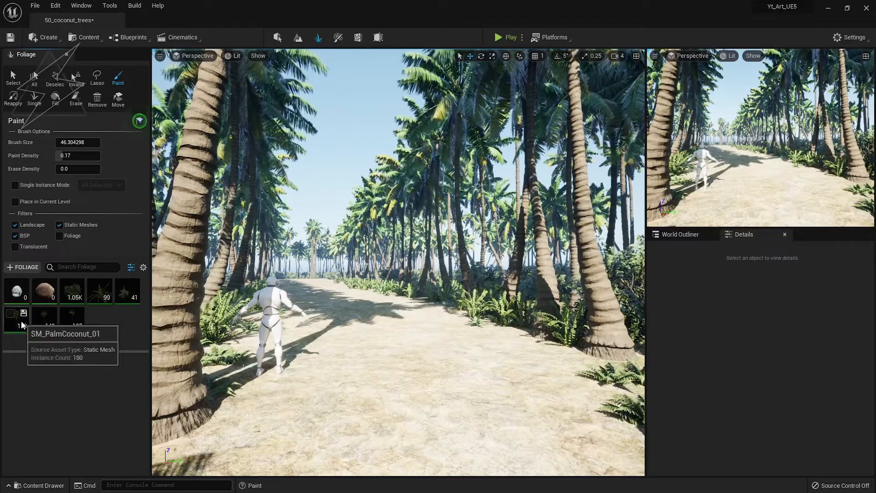
Select both coconut foliage types and test-paint a coconut on the path, then undo it.
left_click(17, 297)
left_click(37, 297, "ctrl")
left_click(435, 384)
right_click_drag(433, 382, 422, 418)
key("w")
right_click_drag(436, 298, 445, 228)
key("ctrl+z")
Reset coconut scale to 1.0 after a test, then paint coconuts at 2.443 scale on the path.
scroll(72, 401, "down", 3)
left_click_drag(65, 456, 84, 457)
key("ctrl+z")
left_click(458, 307)
key("ctrl+z")
left_click(126, 457)
left_click(386, 307)
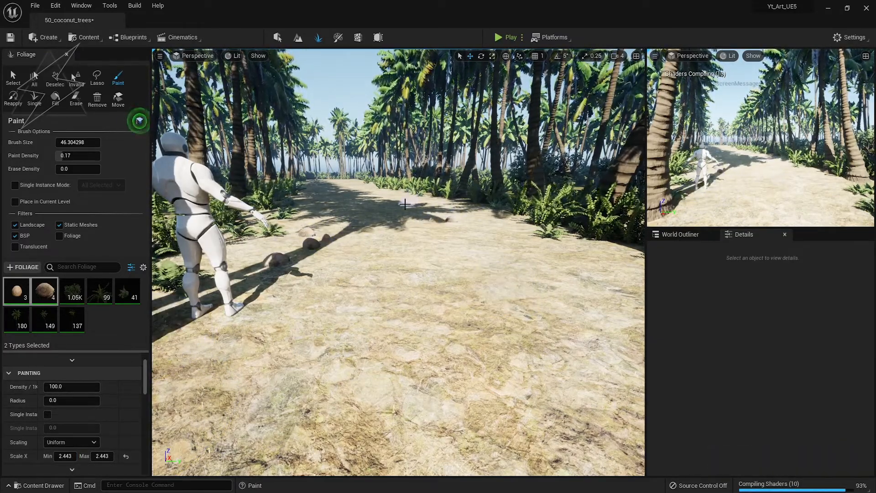
Scatter more coconuts along the sandy path in full-screen view, then switch to the foliage Select tool.
scroll(486, 326, "down", 5)
key("F11")
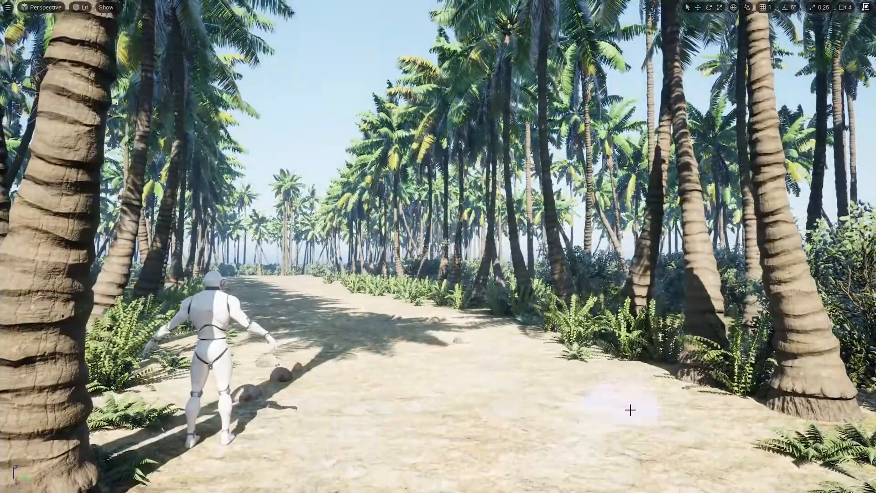
mouse_move(698, 433)
left_mouse_down()
mouse_move(558, 377)
mouse_move(461, 472)
mouse_move(490, 354)
left_mouse_up()
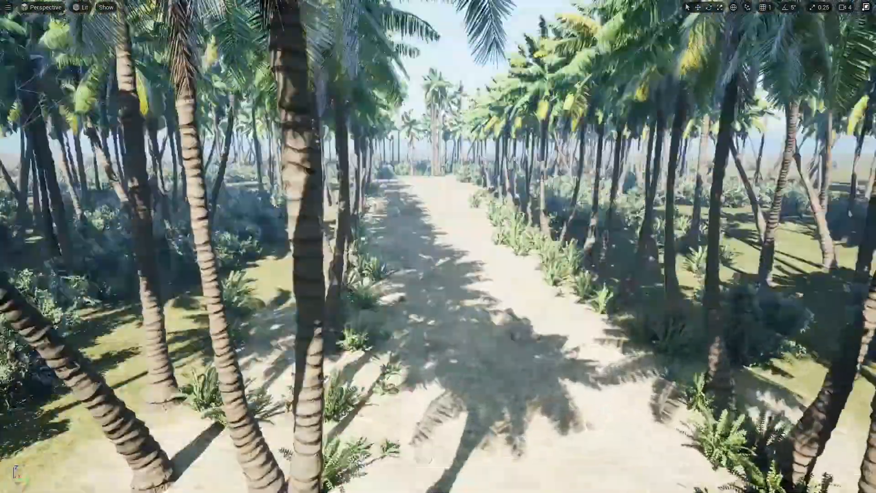
mouse_move(388, 301)
right_mouse_down()
mouse_move(439, 315)
mouse_move(387, 301)
right_mouse_up()
right_click_drag(469, 168, 470, 192)
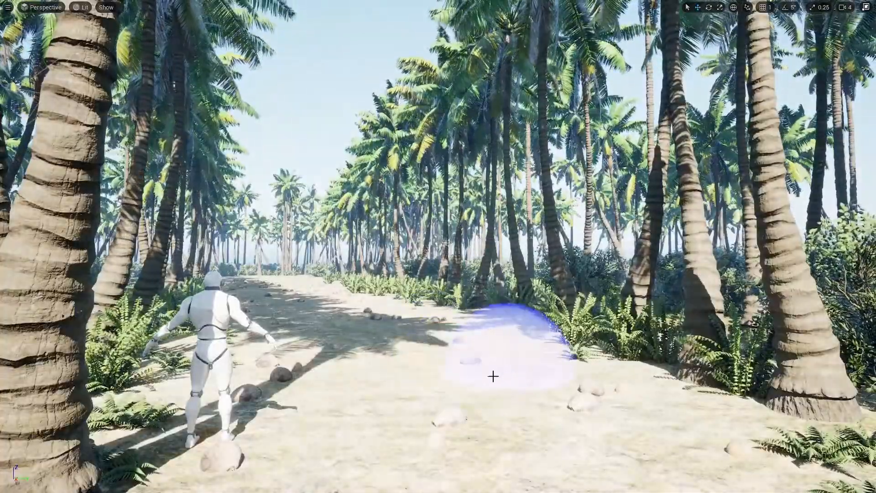
left_click(493, 376)
right_click_drag(536, 374, 593, 376)
key("F11")
left_click(15, 81)
mouse_move(275, 380)
right_mouse_down()
mouse_move(288, 387)
mouse_move(242, 376)
right_mouse_up()
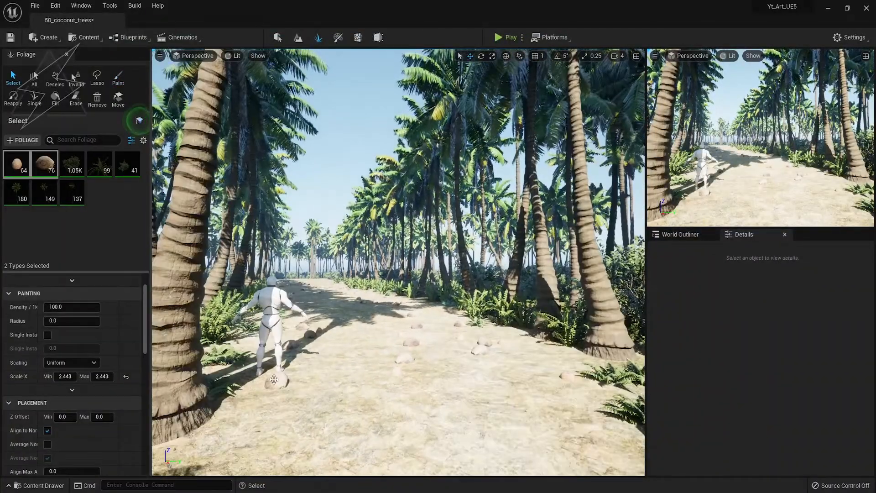
Delete the SK_Mannequin standing on the coconut path.
left_click(278, 38)
left_click(157, 319)
key("Delete")
key("F11")
key("F11")
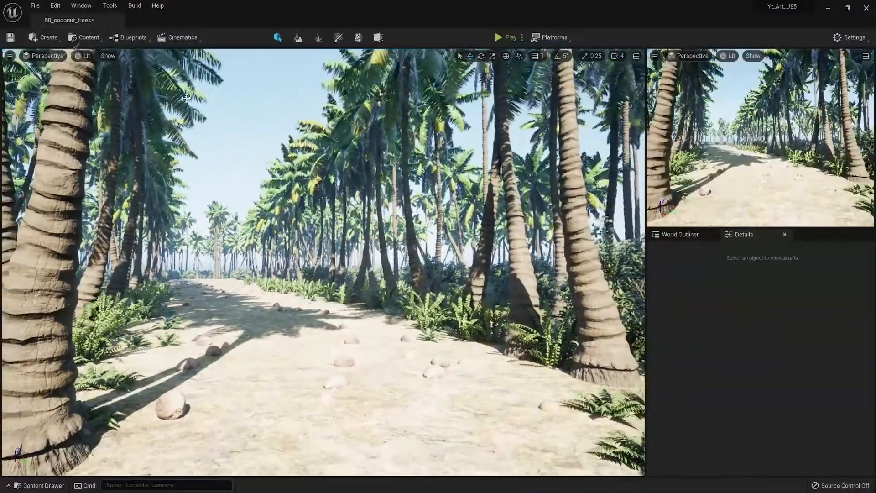
key("shift+4")
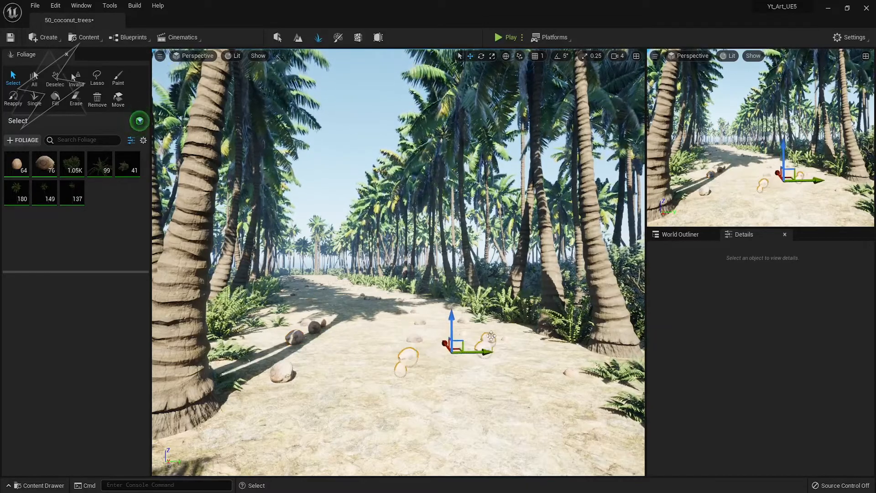
Fly along the path to inspect the coconuts, briefly selecting some and then clearing the selection.
key("w")
mouse_move(468, 354)
right_mouse_down()
mouse_move(475, 385)
mouse_move(465, 352)
right_mouse_up()
left_click(399, 378, "ctrl")
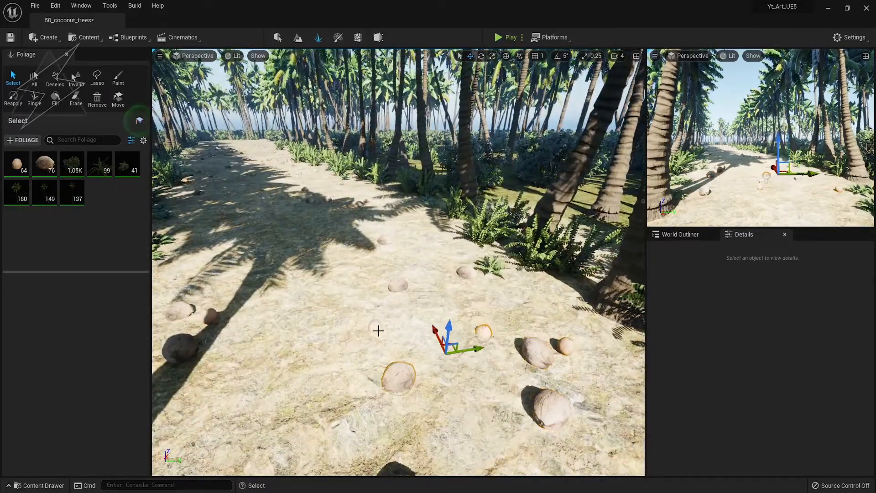
right_click_drag(420, 251, 420, 311)
key("q")
key("1")
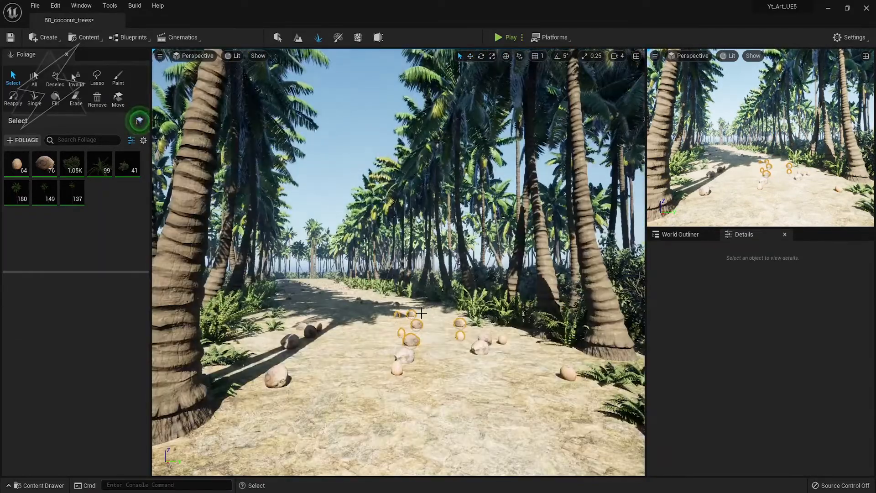
key("Escape")
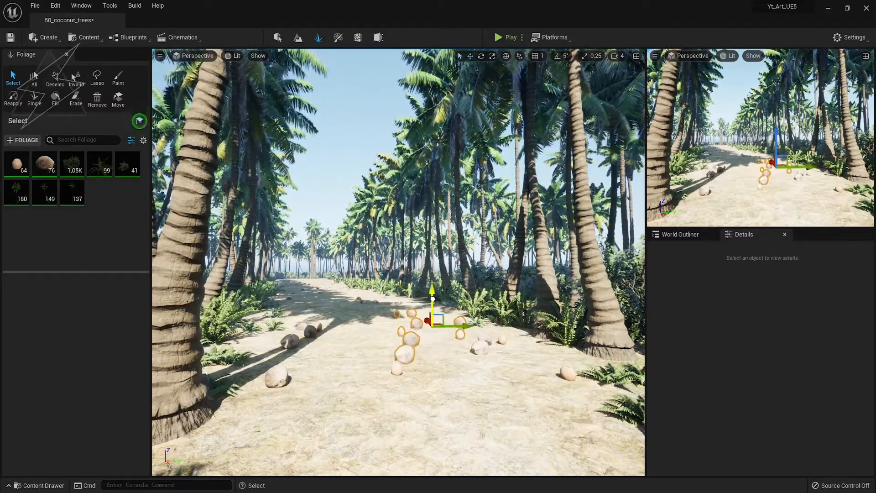
right_click_drag(398, 368, 352, 333)
key("w")
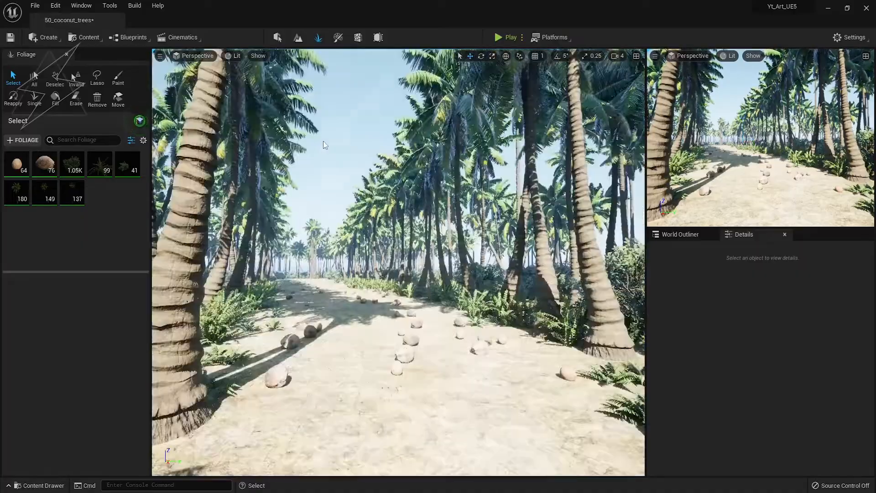
key("w")
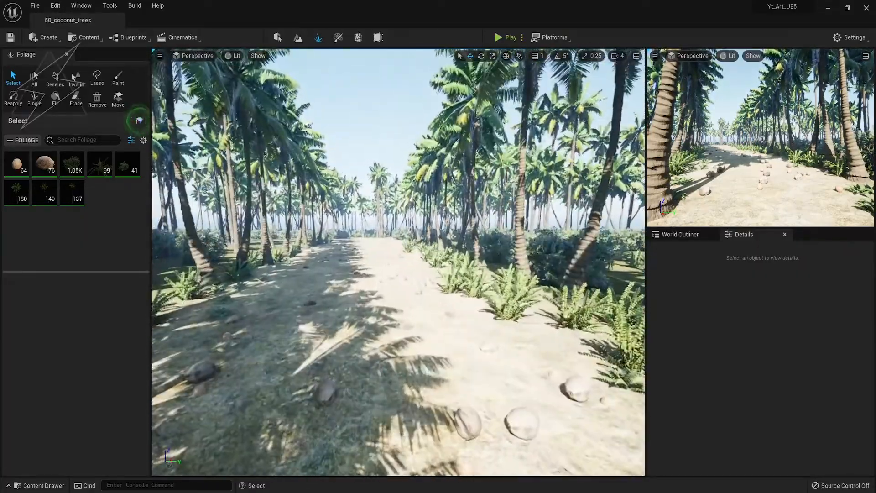
right_click_drag(233, 394, 213, 383)
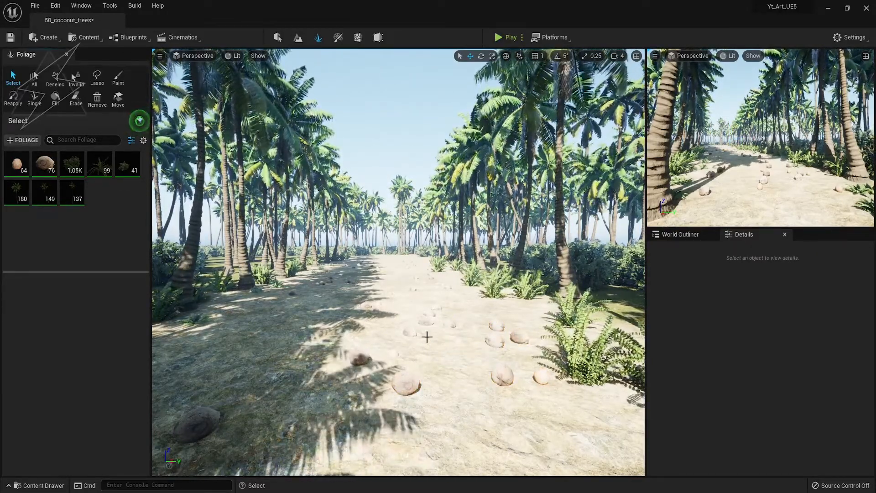
Select and deselect all foliage instances, leave Foliage mode and save the level.
left_click(119, 80)
left_click(34, 97)
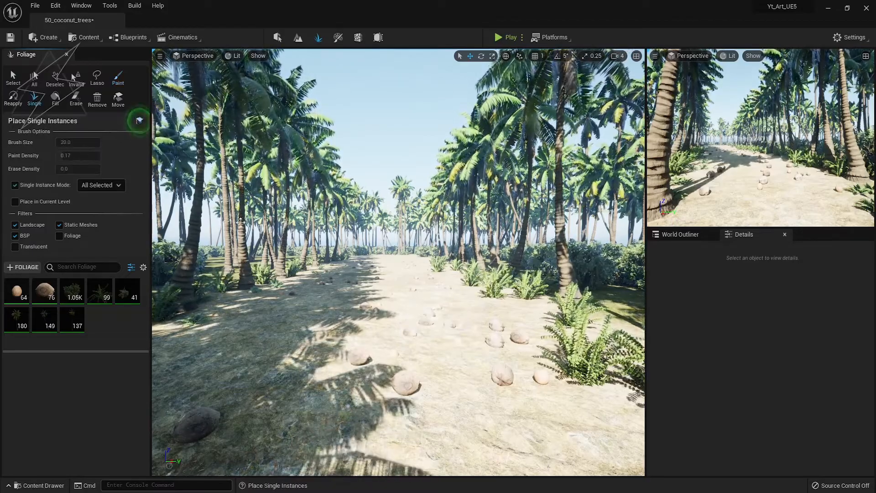
left_click(406, 320)
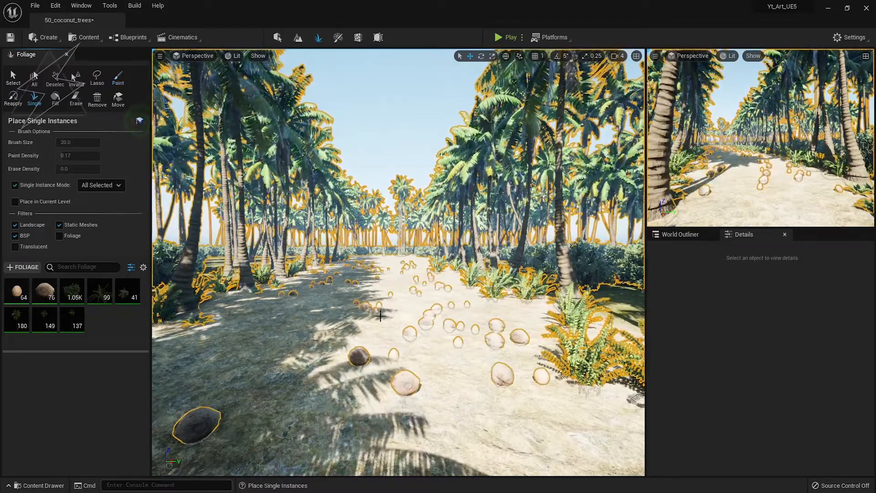
left_click(55, 78)
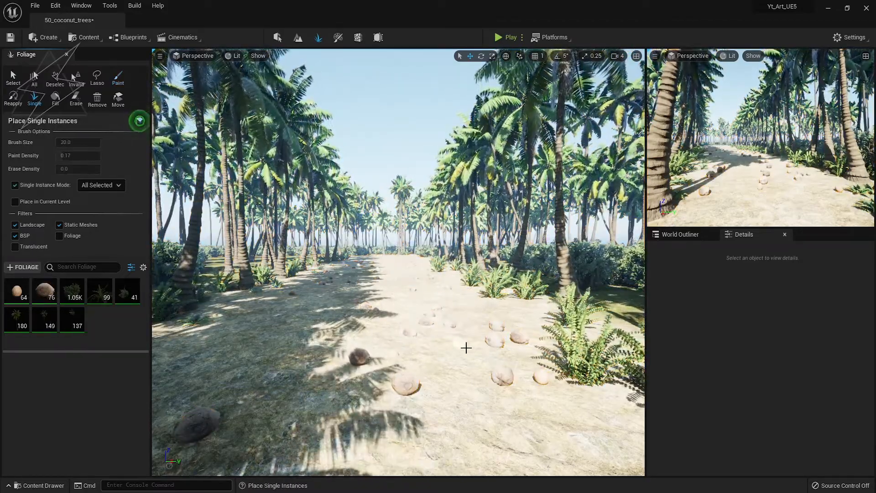
left_click(13, 78)
key("1")
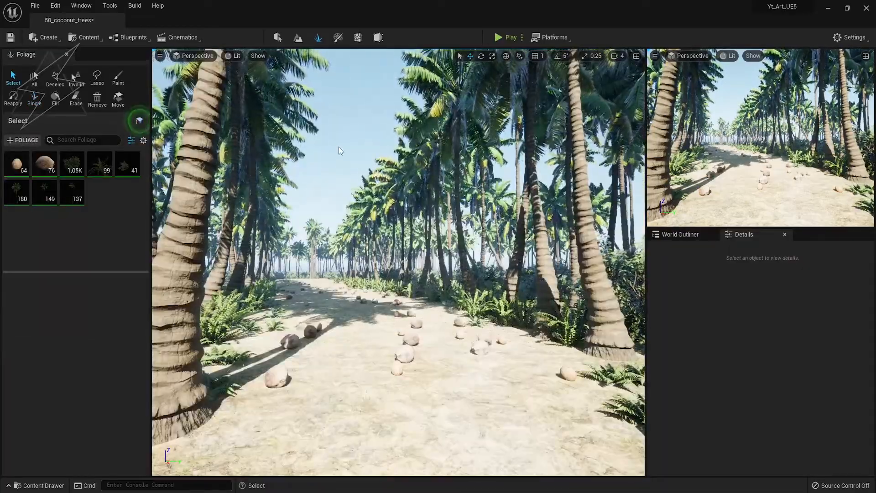
key("shift+1")
key("ctrl+s")
right_click_drag(283, 357, 247, 361)
left_click(617, 56)
Place an SM_background_mountains mesh on the terrain beyond the grove and frame it.
left_click(681, 78)
right_click_drag(512, 192, 561, 270)
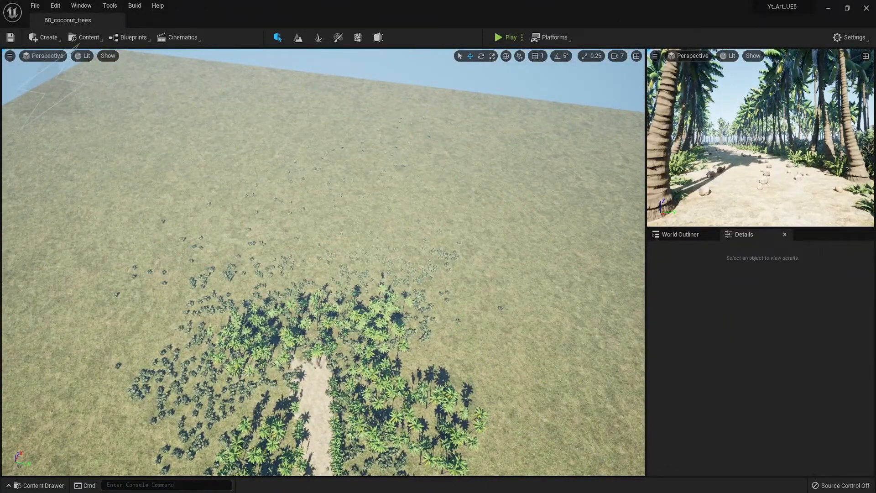
left_click_drag(204, 258, 240, 130)
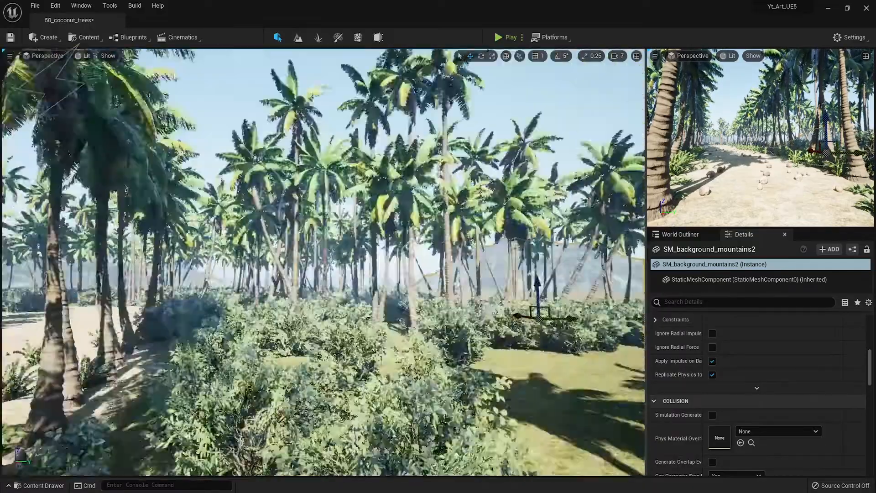
key("f")
Duplicate the mountain to the left and move and rotate the copies around the landscape edge.
left_click_drag(394, 226, 292, 242, "alt")
right_click_drag(292, 242, 205, 242)
key("e")
left_click_drag(480, 205, 507, 200)
right_click_drag(507, 201, 496, 185)
left_click_drag(275, 223, 169, 220)
right_click_drag(192, 222, 91, 237)
key("e")
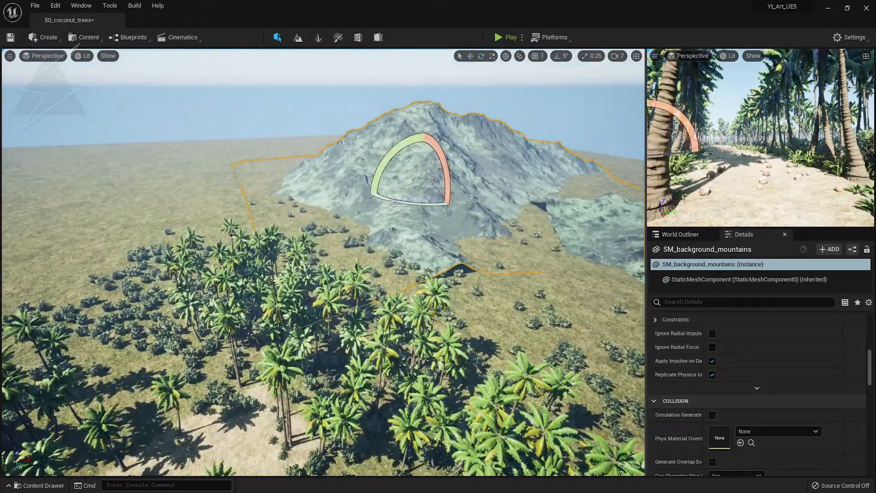
left_click_drag(394, 202, 457, 196)
key("Escape")
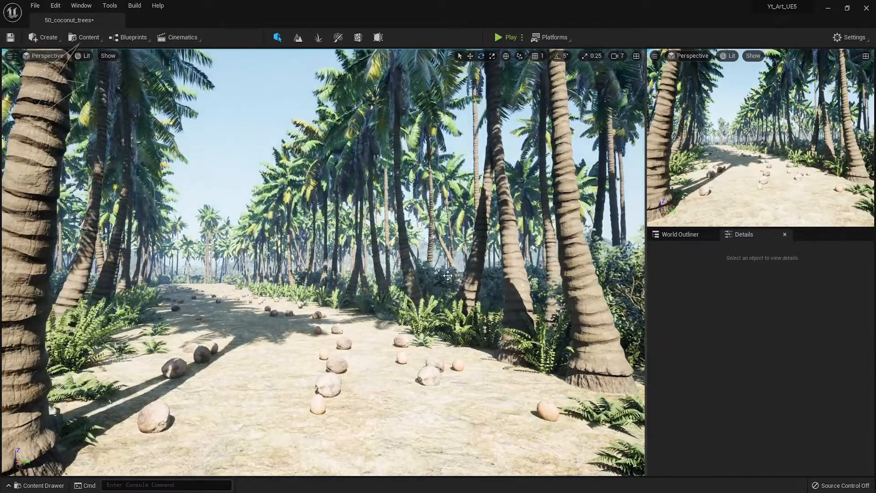
mouse_move(448, 276)
right_mouse_down()
mouse_move(422, 275)
mouse_move(444, 276)
right_mouse_up()
Add a Volumetric Cloud to the sky and save the level.
left_click(49, 38)
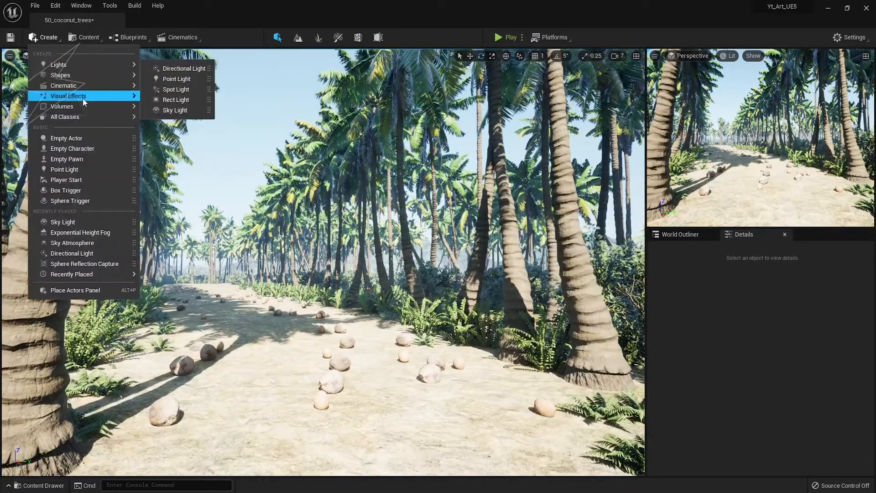
mouse_move(83, 98)
left_click(187, 121)
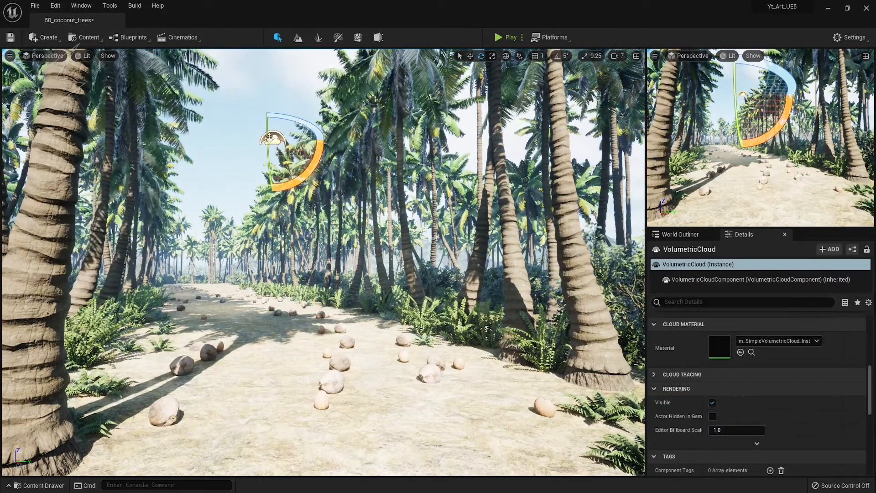
scroll(731, 408, "up", 5)
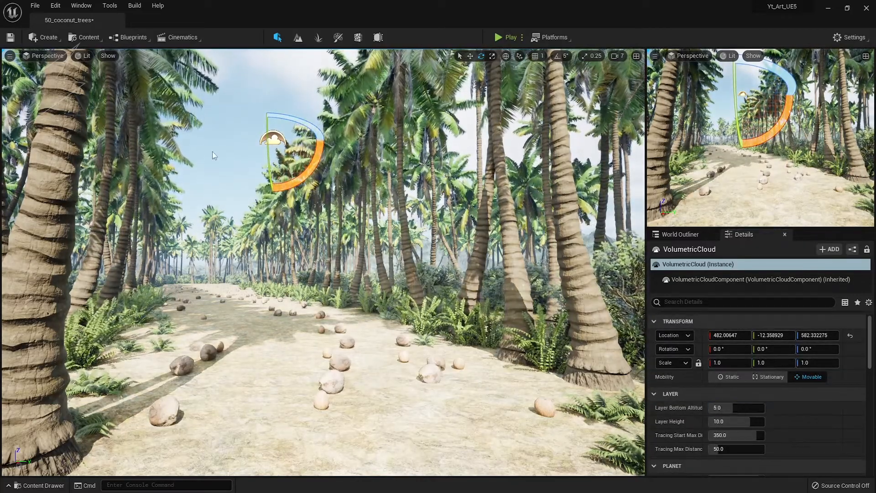
key("Escape")
key("ctrl+s")
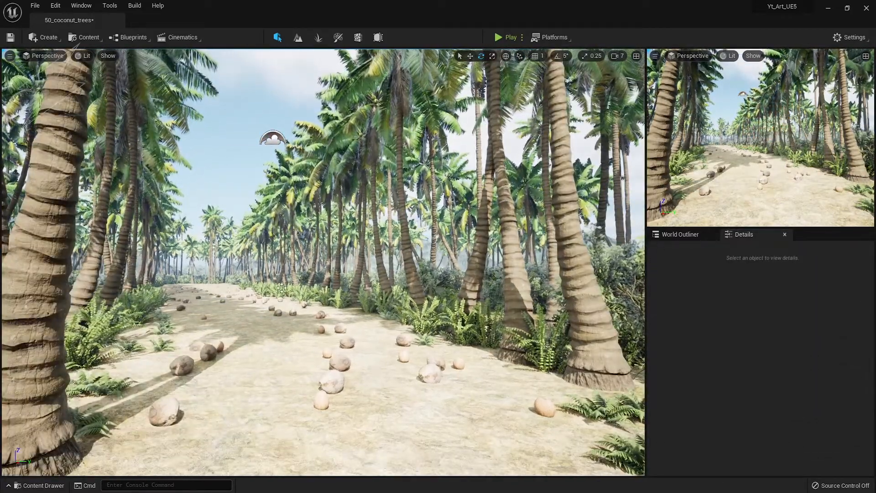
Place a Post Process Volume near the path with Infinite Extent enabled.
left_click(45, 37)
mouse_move(68, 96)
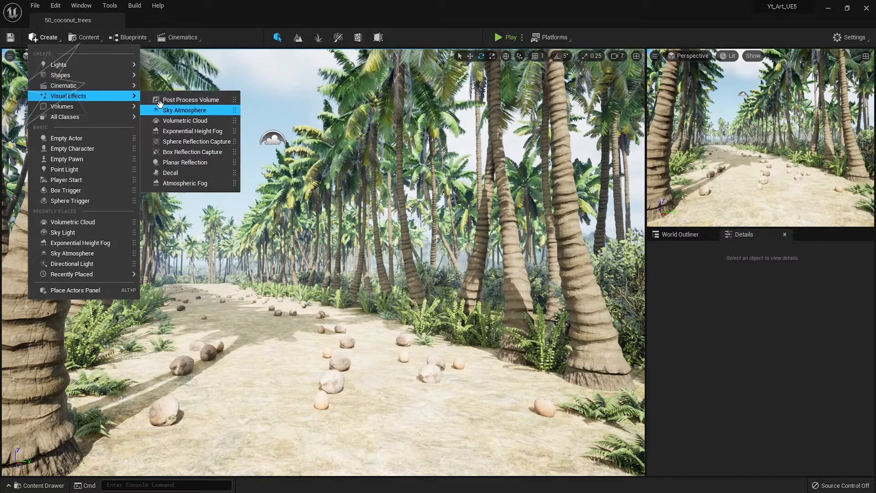
left_click_drag(157, 99, 434, 379)
left_click(705, 302)
type("inf")
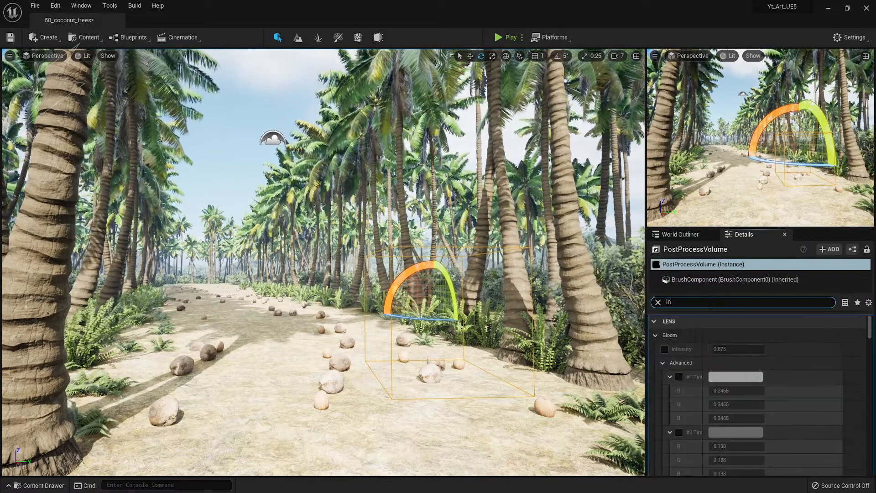
left_click(713, 381)
left_click(658, 302)
scroll(700, 414, "down", 8)
Override the post-process Bloom Intensity to 0.
left_click(665, 390)
left_click(739, 391)
type("0")
key("Return")
scroll(693, 407, "down", 7)
scroll(690, 405, "up", 3)
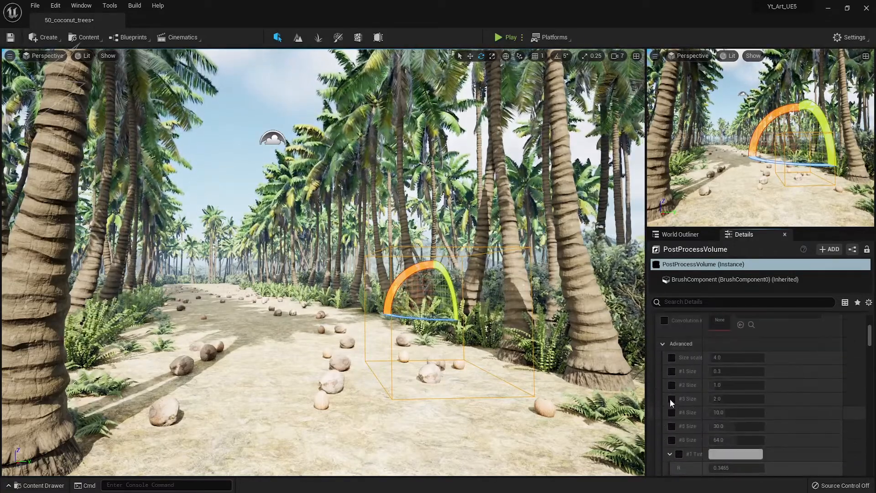
left_click(663, 344)
Fix exposure by overriding Min and Max Brightness to 1.
scroll(701, 374, "down", 5)
left_click(665, 358)
left_click(665, 372)
left_click(726, 359)
type("1")
key("Tab")
type("1")
key("Return")
Set the VolumetricCloud layer height to 10.0 and bottom altitude to 5.0.
left_click(680, 234)
left_click(693, 380)
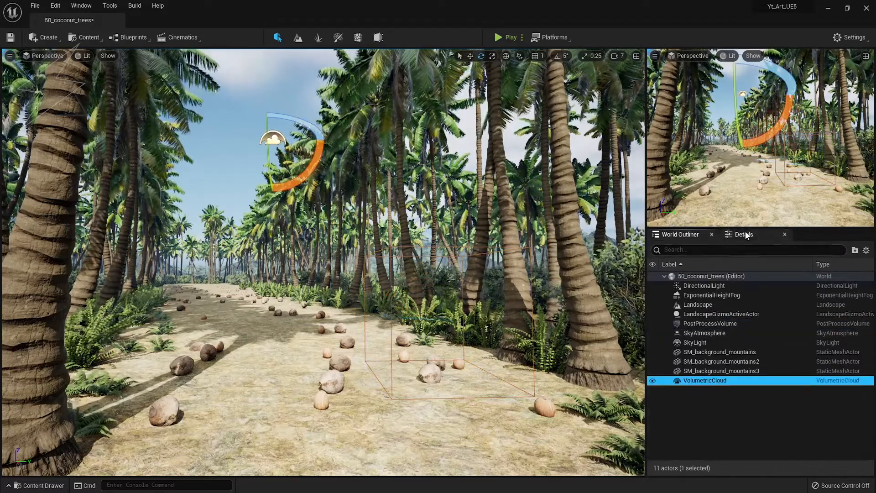
left_click(744, 234)
scroll(730, 399, "down", 3)
scroll(729, 400, "up", 5)
mouse_move(736, 408)
left_mouse_down()
mouse_move(716, 408)
mouse_move(738, 408)
left_mouse_up()
mouse_move(738, 422)
left_mouse_down()
mouse_move(764, 421)
mouse_move(711, 421)
mouse_move(754, 422)
mouse_move(725, 408)
mouse_move(735, 408)
left_mouse_up()
left_click(851, 423)
type("5")
key("Return")
Lower the cloud Layer Bottom Altitude to about 2.9 and save the level.
left_click_drag(734, 408, 723, 408)
right_click_drag(525, 320, 541, 224)
right_click_drag(250, 324, 244, 406)
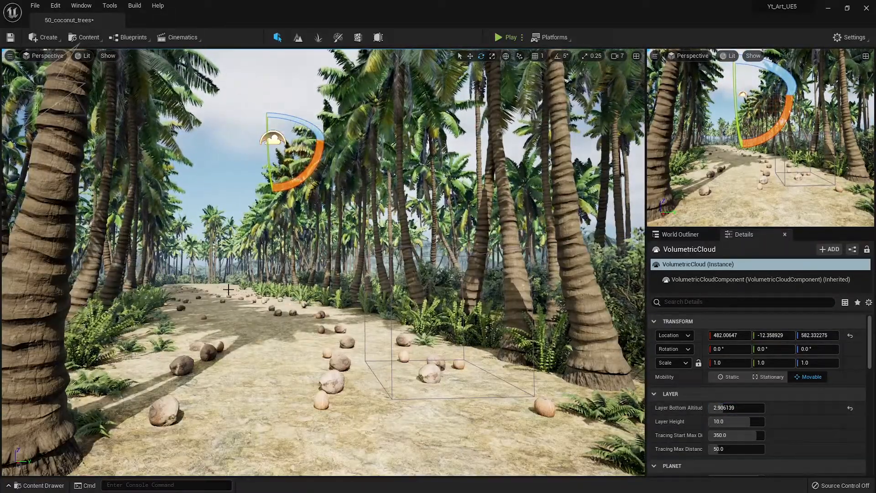
key("ctrl+s")
Place single SM_BushA_03 bushes along both path edges, undoing one misplaced bush.
key("shift+3")
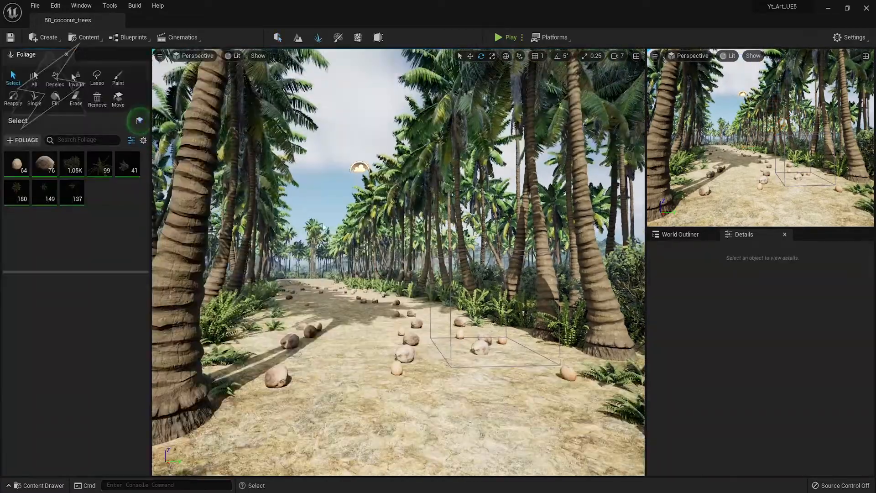
left_click(95, 163)
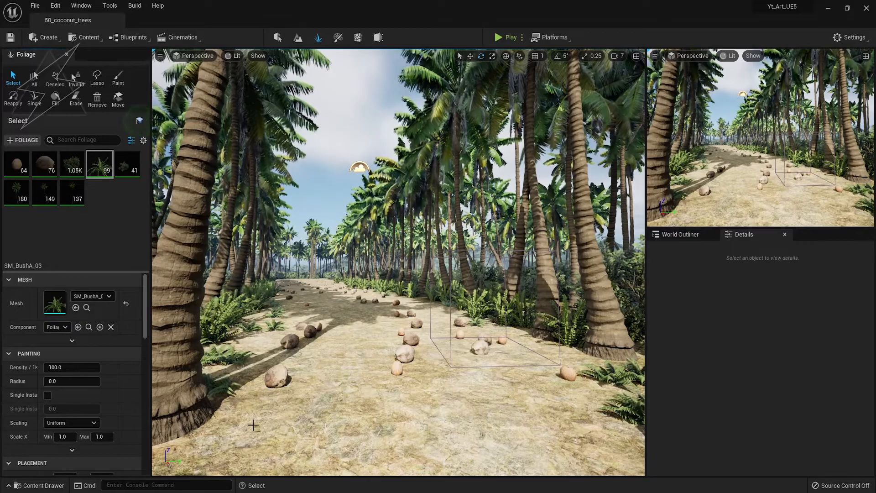
left_click(34, 98)
left_click(210, 422)
left_click(570, 354)
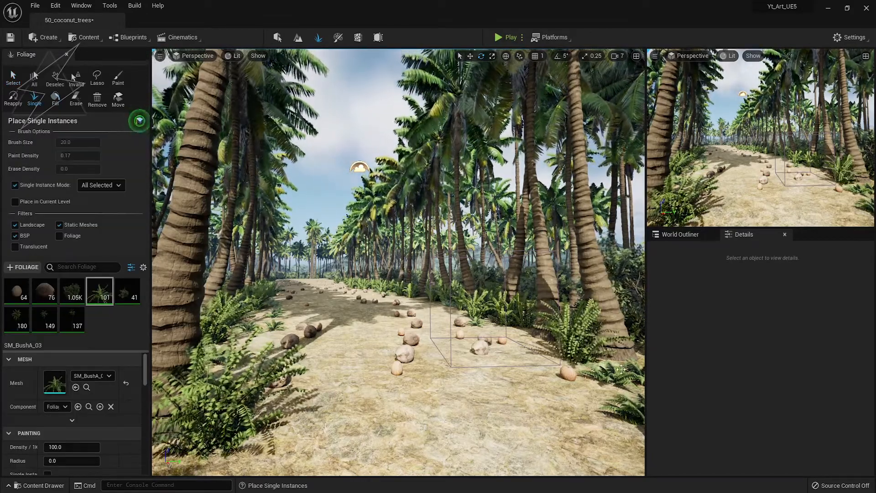
left_click(222, 345)
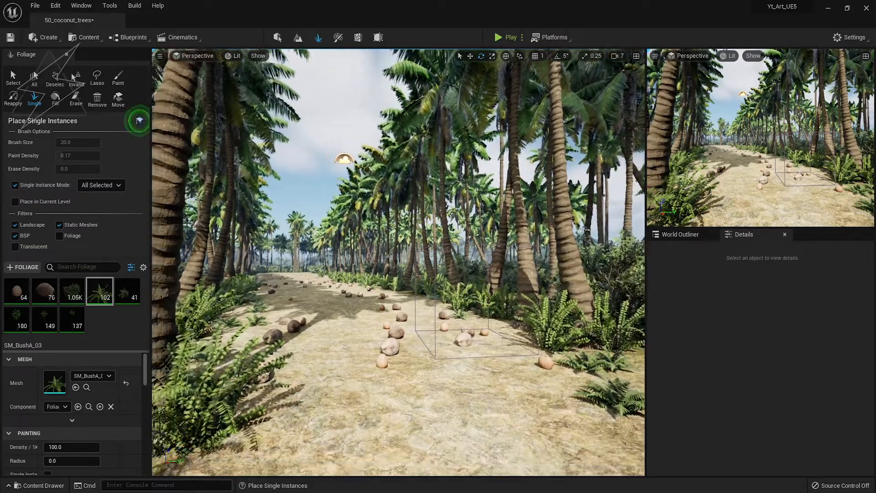
left_click(215, 456)
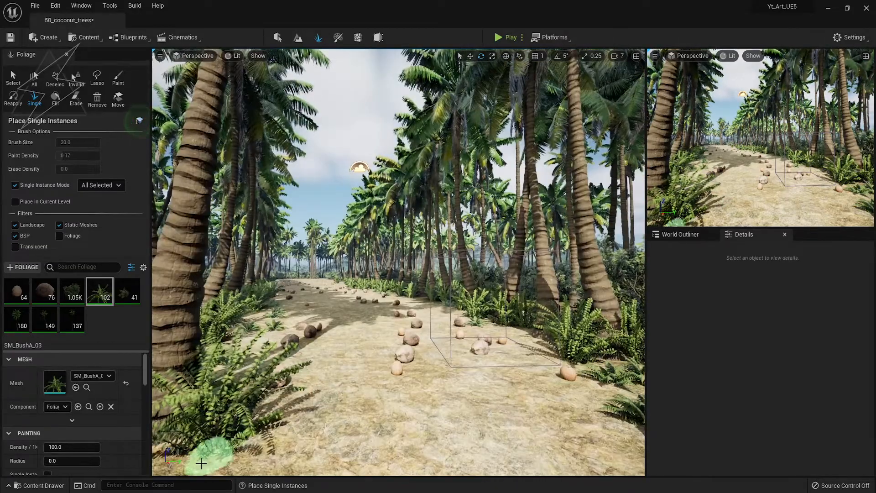
left_click(308, 468)
key("ctrl+z")
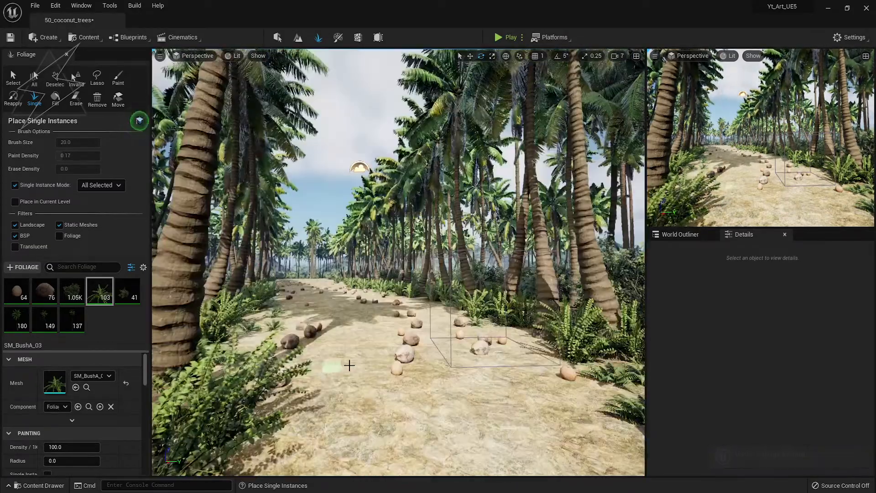
Delete the unwanted bush near the camera and slide the fern beside the trunk left.
right_click_drag(388, 338, 335, 374)
key("shift")
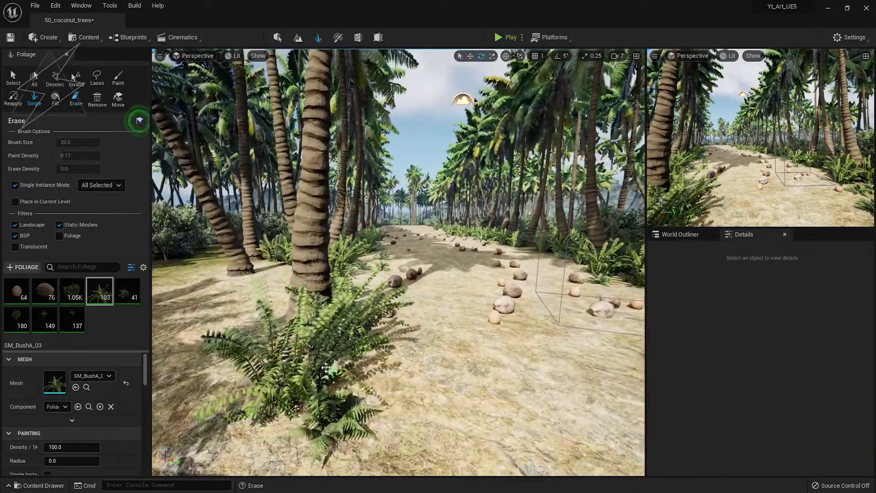
left_click(14, 78)
left_click(332, 350)
key("Delete")
left_click(369, 372)
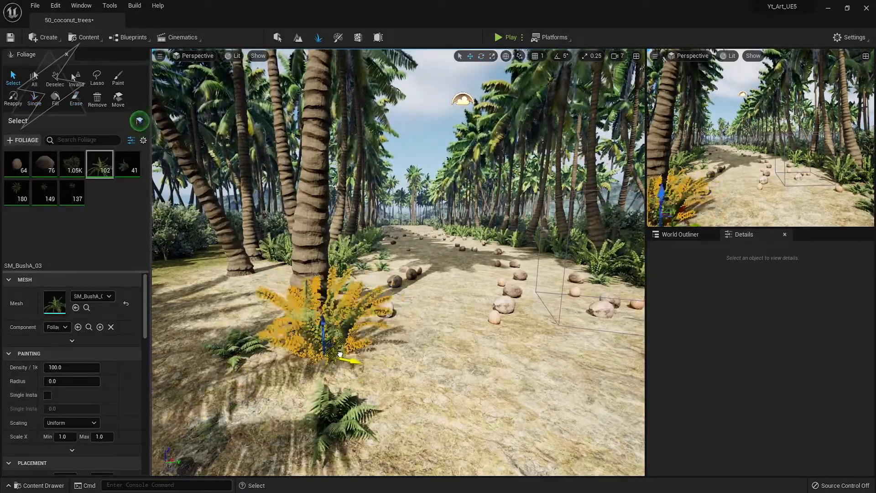
left_click_drag(343, 353, 322, 362)
right_click_drag(322, 362, 363, 336)
right_click_drag(244, 437, 224, 457)
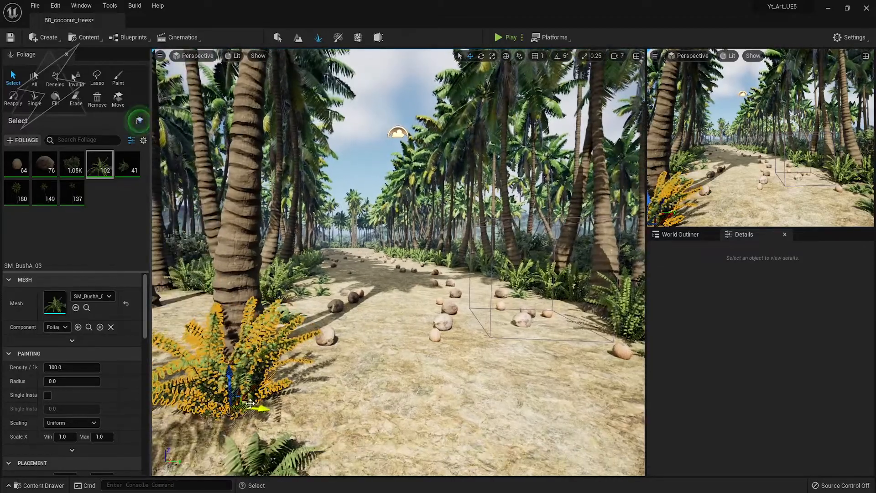
right_click_drag(243, 411, 306, 278)
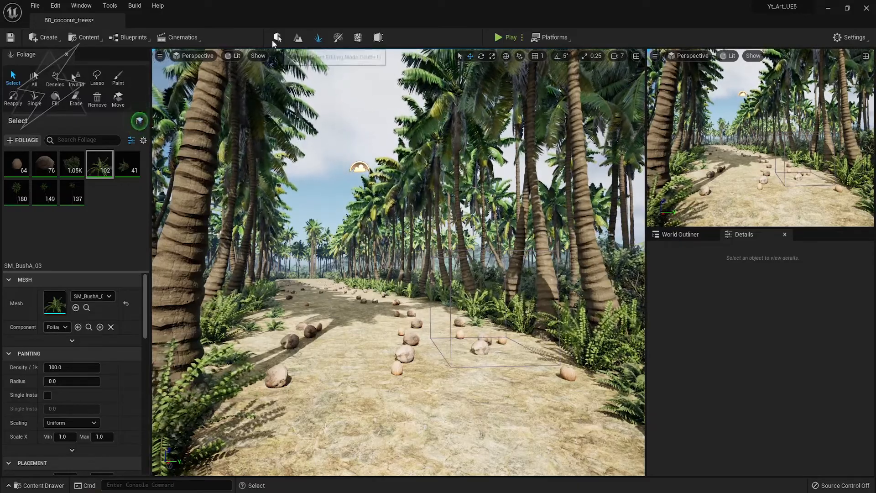
Select VolumetricCloud and set Layer Bottom Altitude to about 3.6, reverting a trial height change.
left_click(277, 37)
left_click(293, 145)
scroll(755, 434, "down", 5)
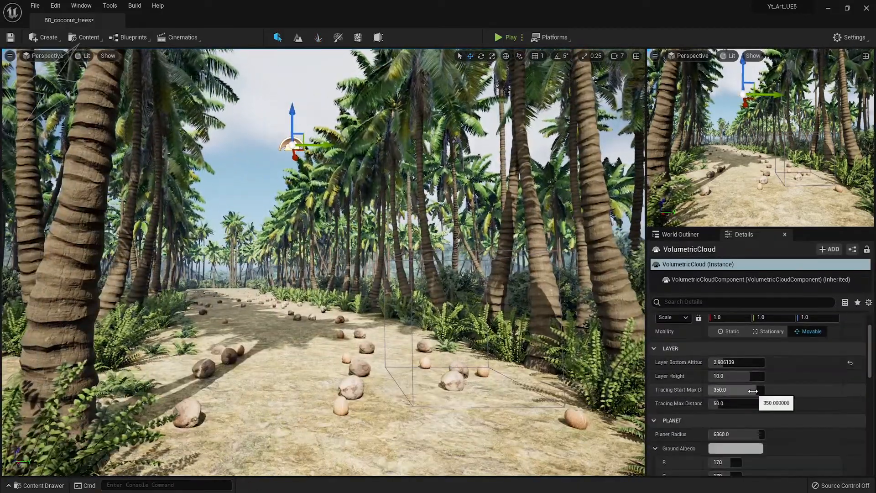
mouse_move(748, 376)
left_mouse_down()
mouse_move(770, 376)
mouse_move(748, 375)
mouse_move(763, 362)
mouse_move(731, 362)
mouse_move(747, 362)
left_mouse_up()
key("ctrl+z")
right_click_drag(413, 283, 424, 319)
Set ExponentialHeightFog density to 0.0 and Fog Height Falloff to about 1.33.
left_click(680, 234)
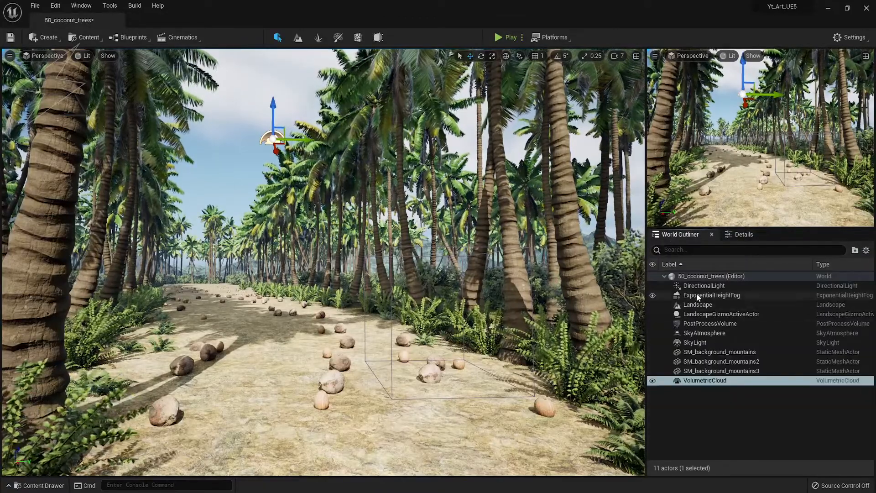
left_click(697, 297)
left_click(744, 234)
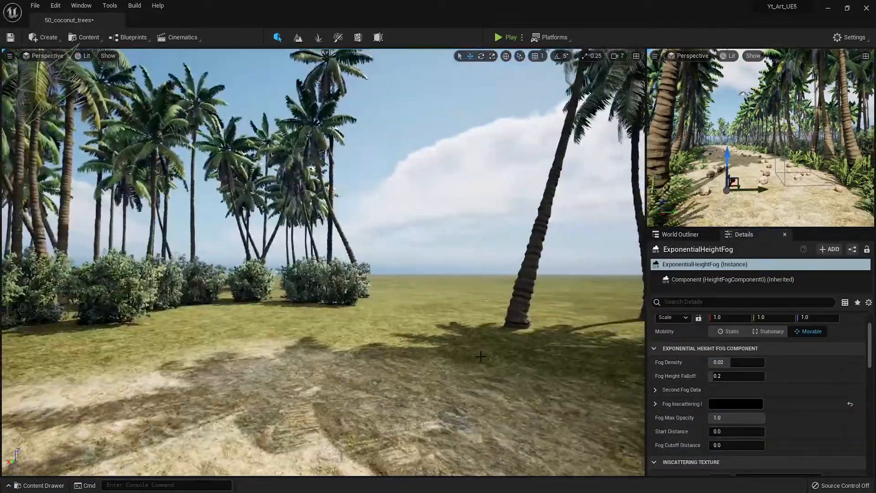
left_click_drag(737, 375, 760, 376)
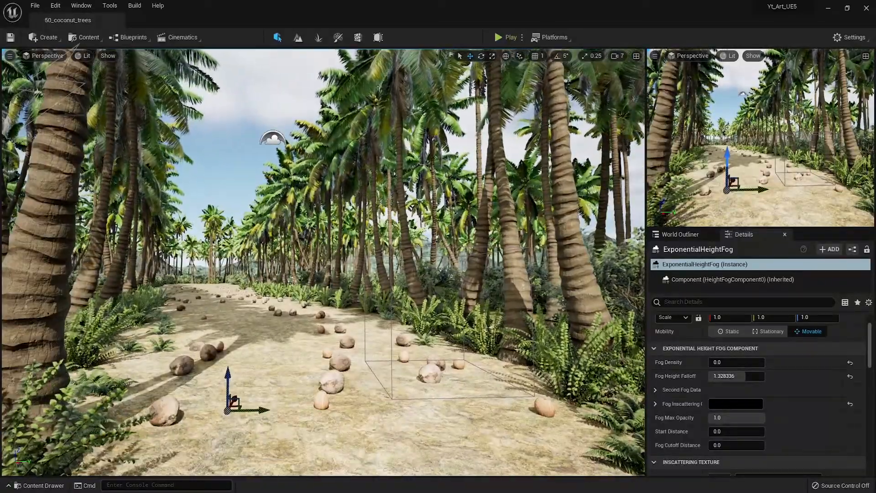
Select the PostProcessVolume and set Vignette Intensity to 0.68.
left_click(678, 235)
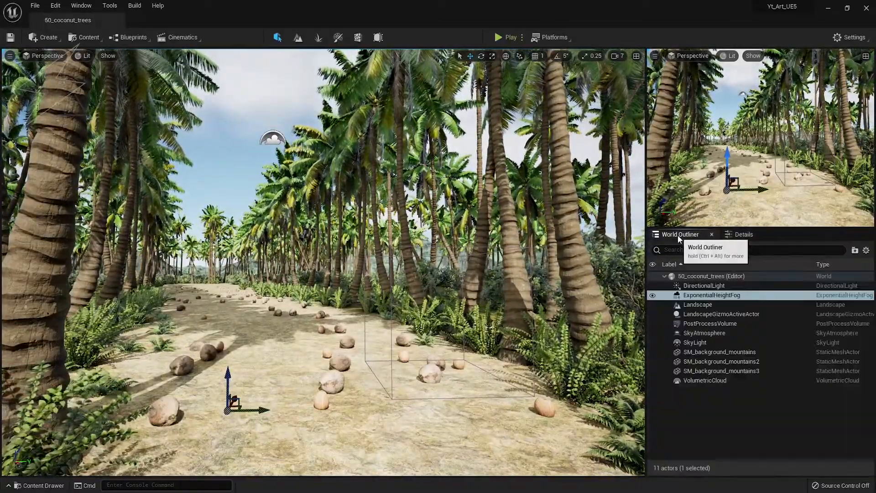
left_click(699, 324)
left_click(744, 234)
scroll(741, 385, "down", 10)
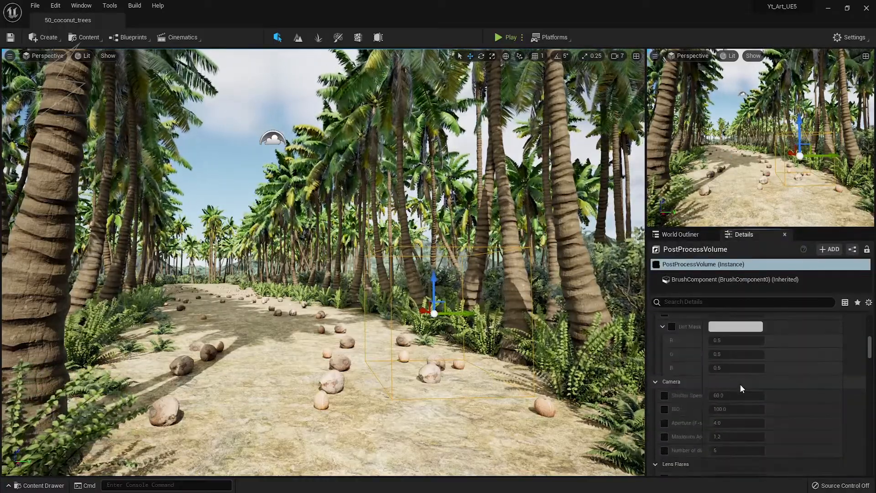
scroll(739, 384, "up", 5)
scroll(739, 385, "down", 2)
scroll(673, 431, "down", 5)
left_click_drag(730, 377, 748, 377)
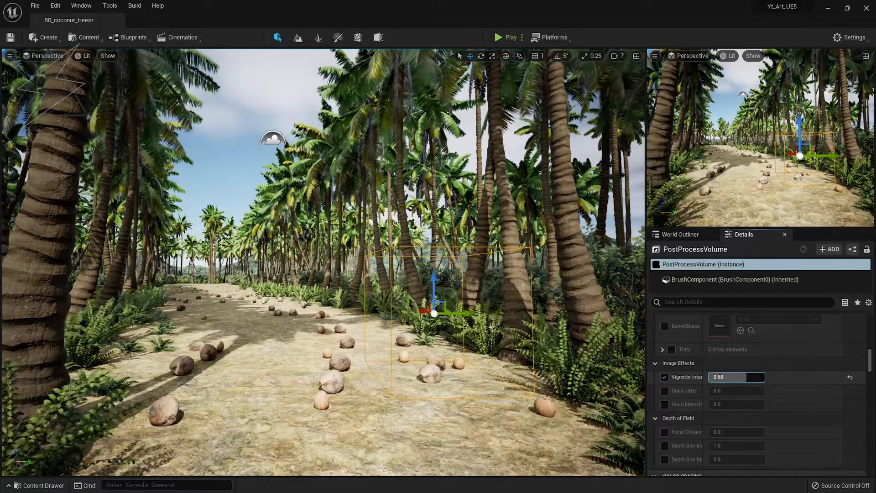
scroll(719, 390, "down", 5)
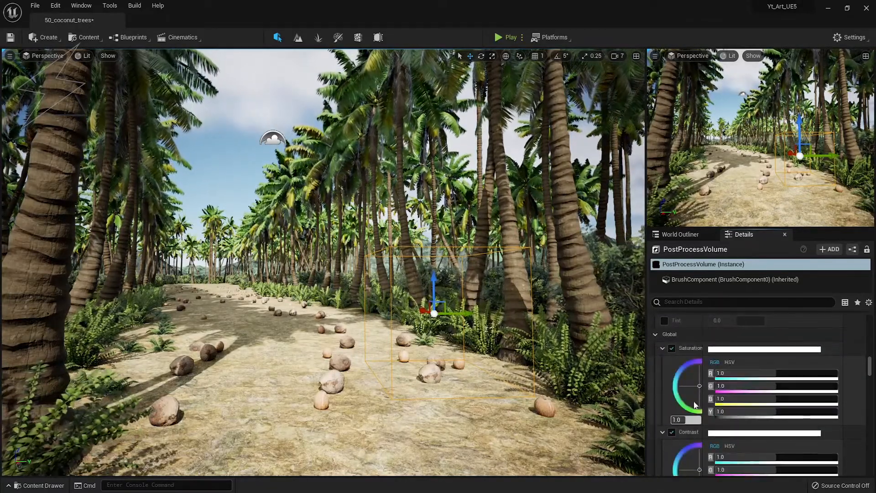
Set the Color Grading Global Saturation to 1.3.
left_click_drag(701, 387, 706, 393)
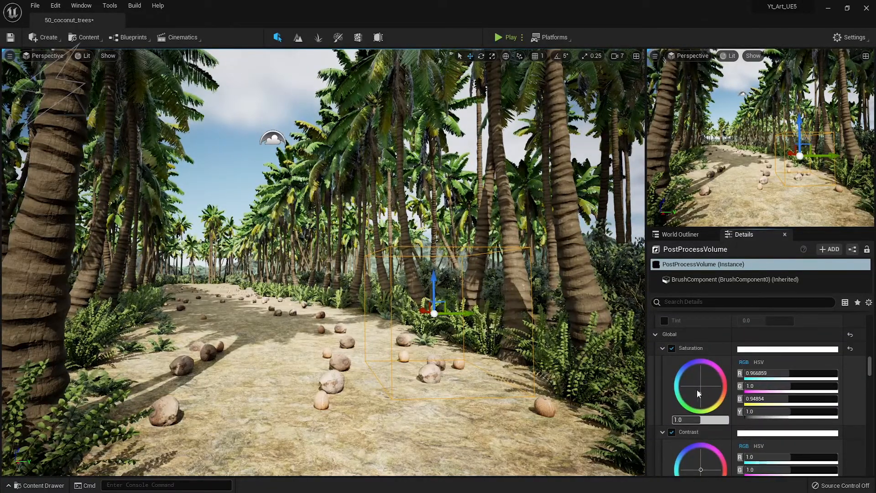
left_click(700, 420)
type("1.3")
key("Return")
left_click(695, 391)
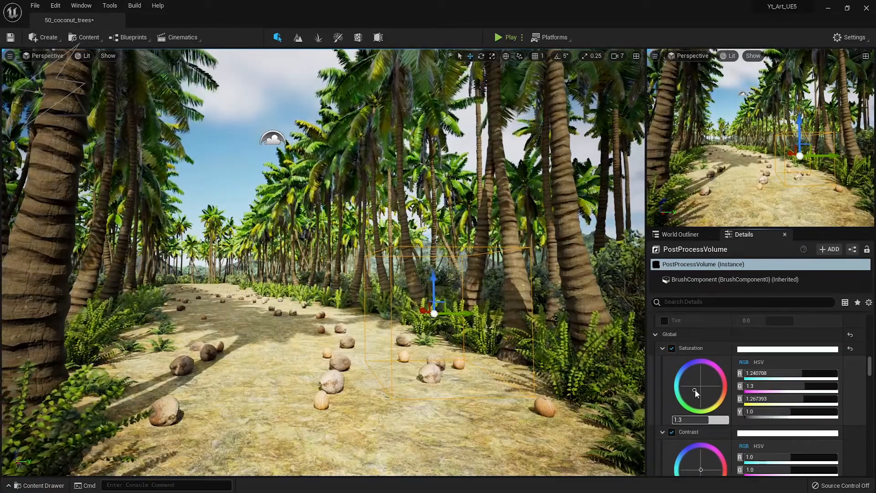
Set the Color Grading Global Contrast to 1.2.
scroll(701, 411, "down", 3)
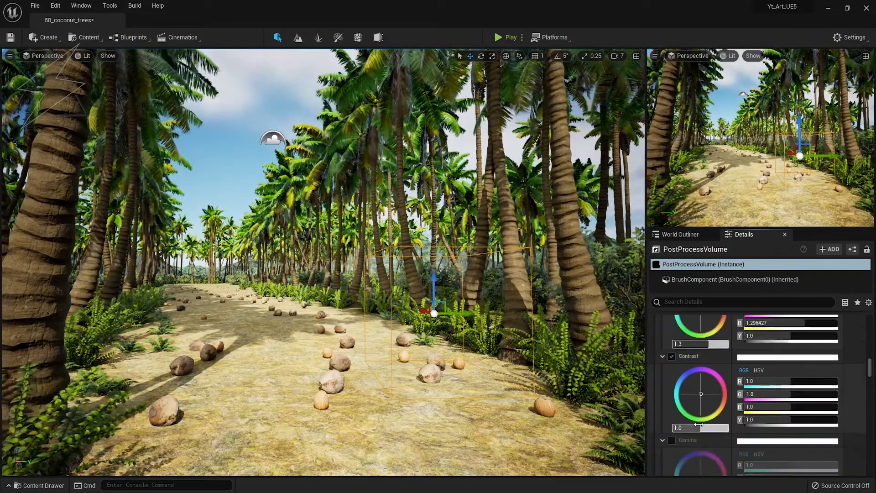
left_click(701, 429)
type("1.2")
key("Return")
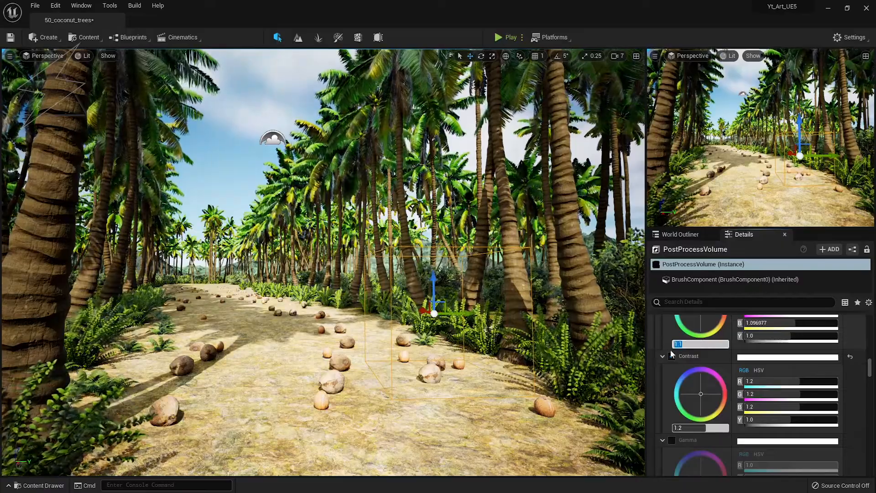
left_click_drag(694, 394, 698, 392)
scroll(723, 385, "down", 15)
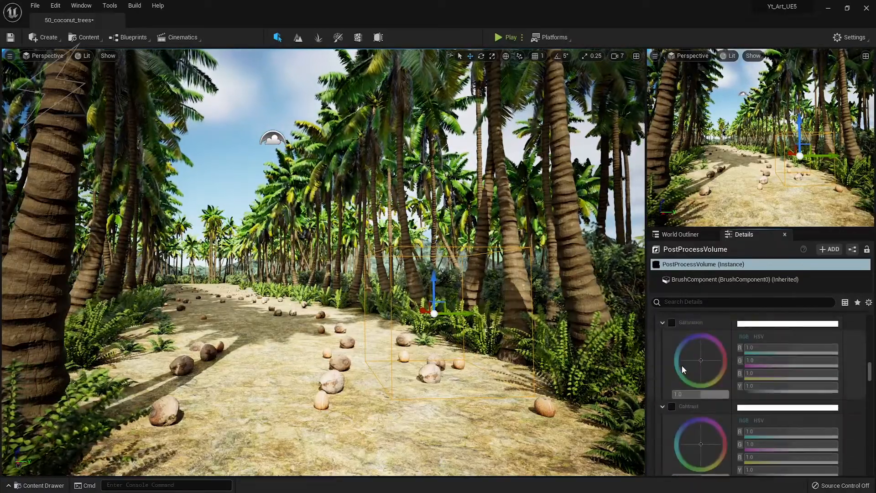
Set Midtones Saturation to 0.97 and Midtones Contrast to 1.1.
left_click(672, 362)
left_click(697, 434)
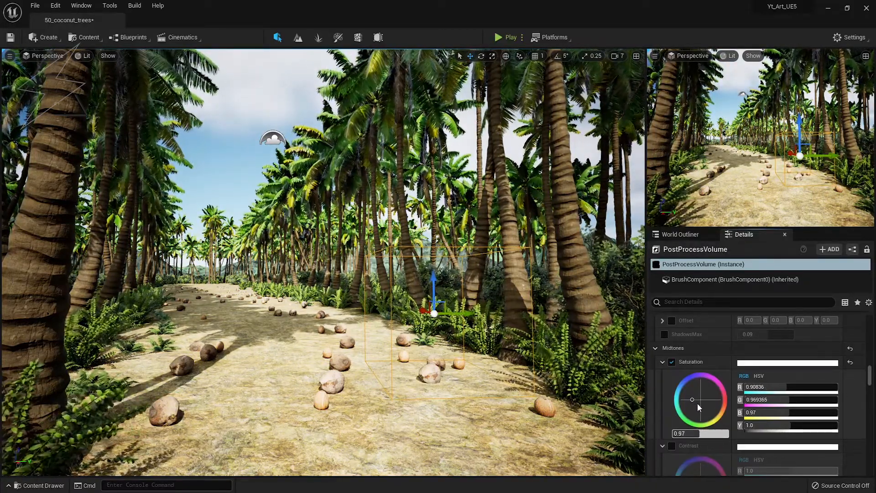
scroll(689, 392, "down", 3)
left_click(672, 370)
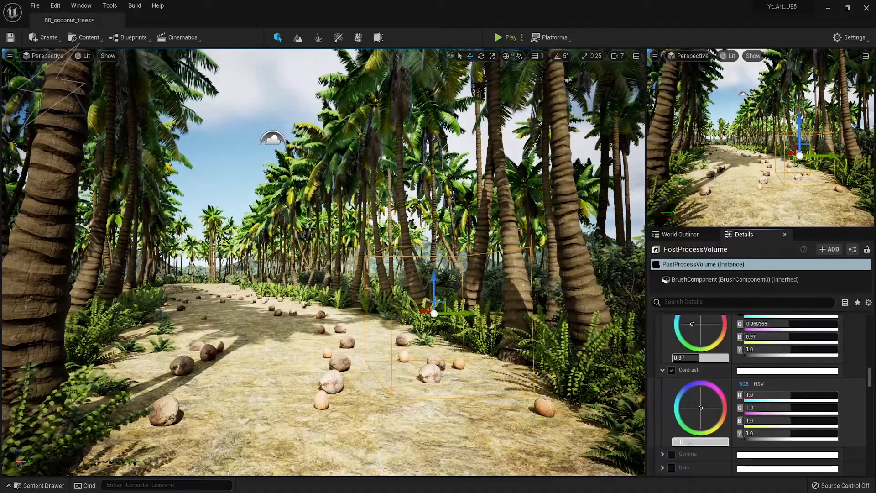
left_click_drag(696, 400, 696, 409)
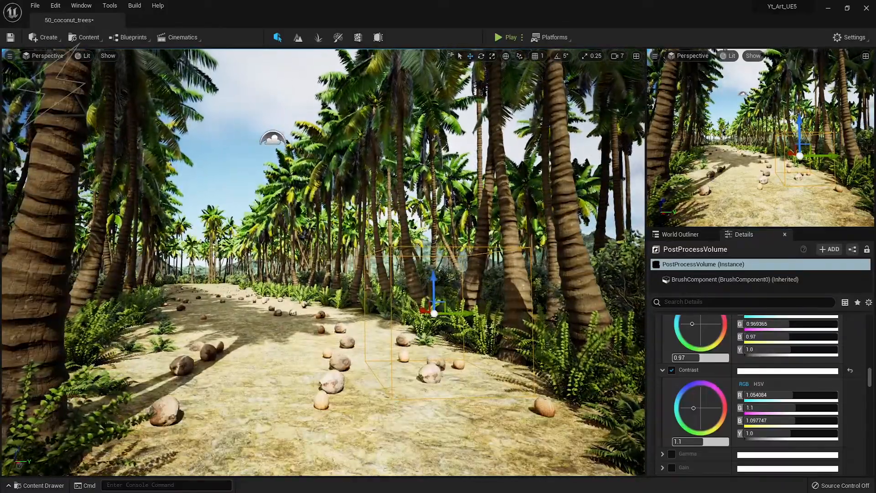
right_click(423, 338)
Swing the sun direction with Ctrl+L so the shadows shift along the coconut path.
right_click_drag(423, 338, 431, 337)
key("ctrl+l")
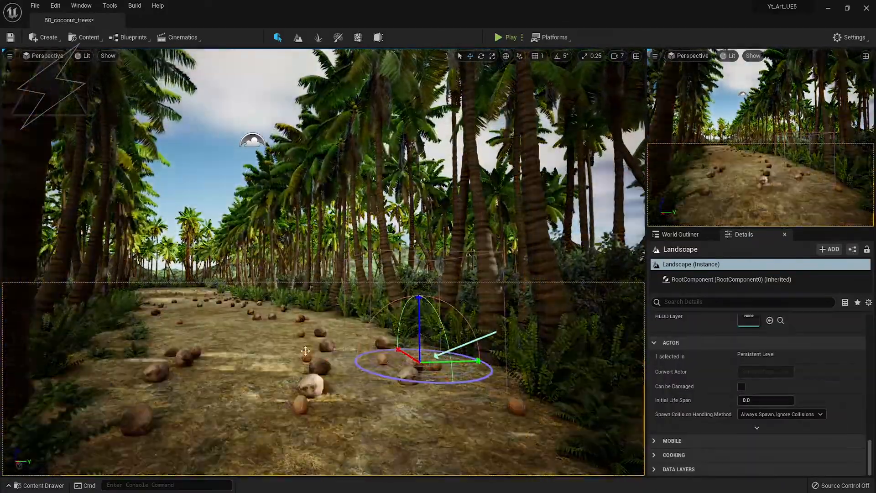
key("ctrl+l")
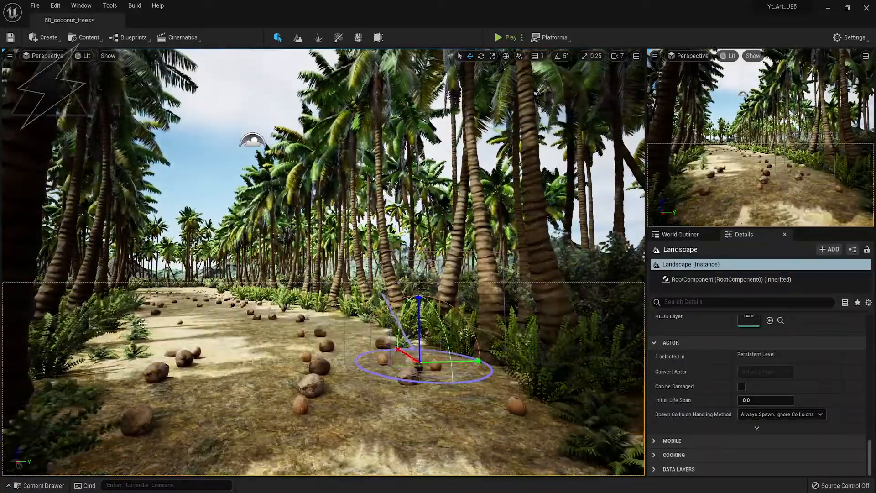
key("ctrl+l")
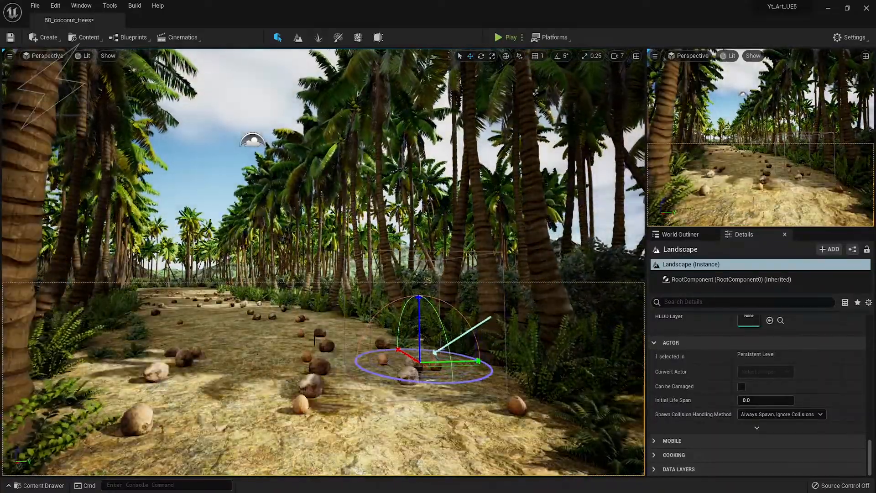
key("ctrl+l")
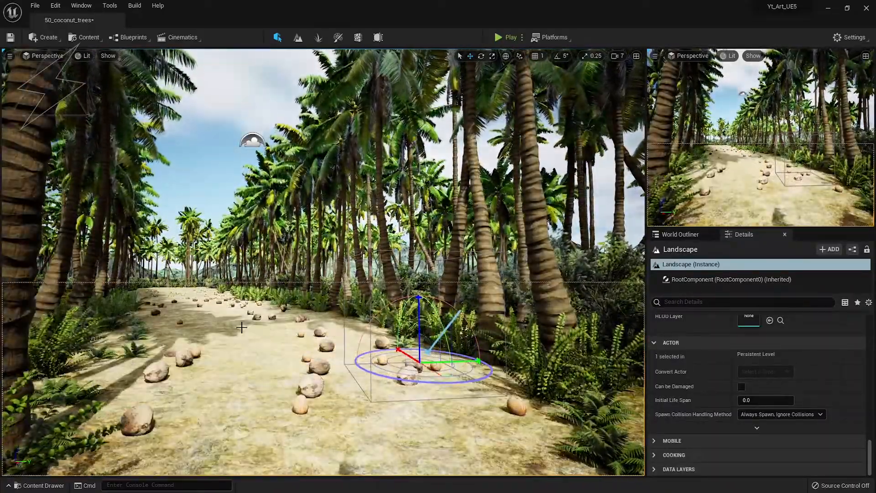
key("ctrl+l")
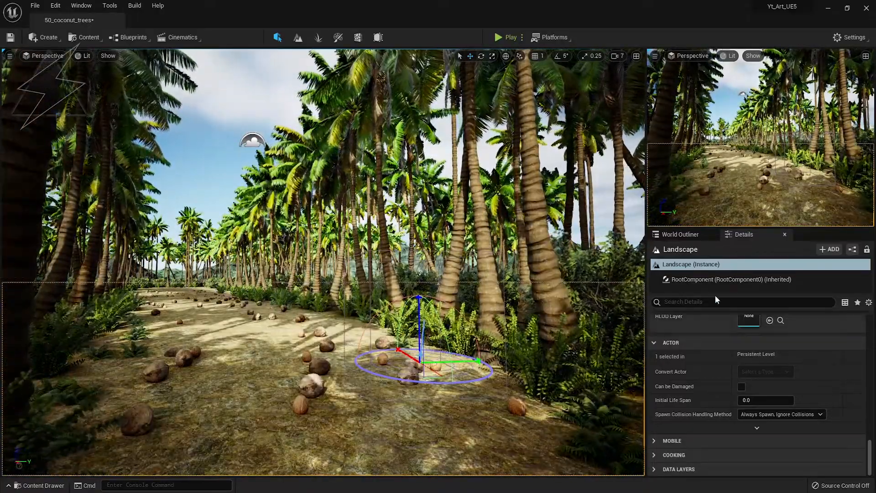
Select the DirectionalLight in the World Outliner and edit its Intensity value.
left_click(681, 235)
left_click(688, 287)
left_click(743, 235)
scroll(722, 392, "up", 12)
left_click(762, 408)
Set the sun intensity to 6.0 lux and re-aim it so shadows sweep across the path.
type("6")
key("Return")
right_click_drag(367, 325, 156, 323)
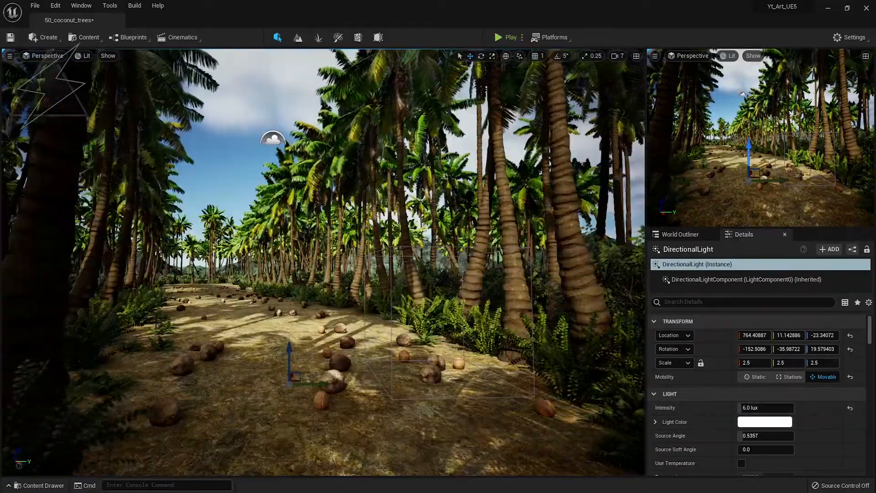
key("ctrl+l")
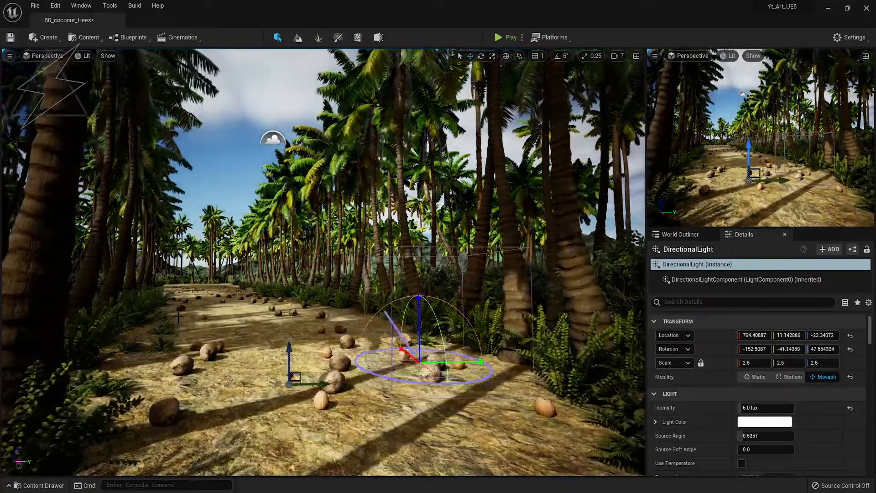
key("ctrl+l")
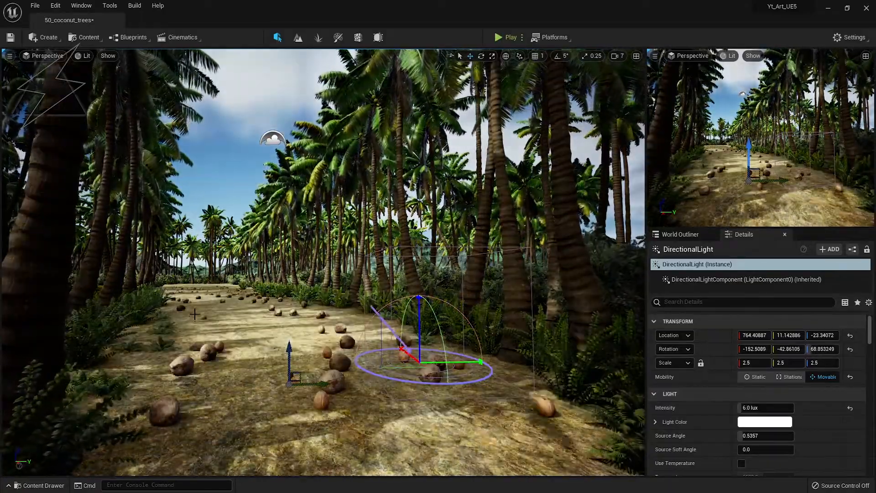
key("ctrl+l")
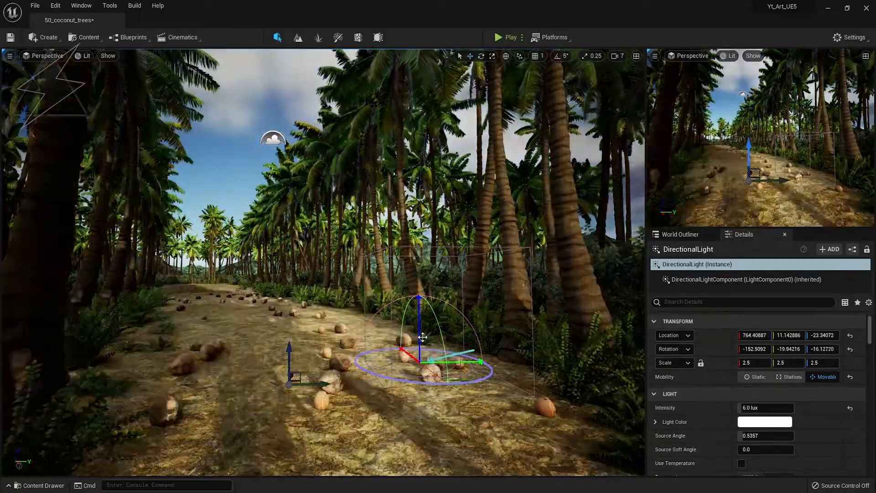
key("ctrl+l")
Toggle the sun's Cast Shadows and Affects World to compare, then browse its remaining properties.
scroll(757, 415, "down", 3)
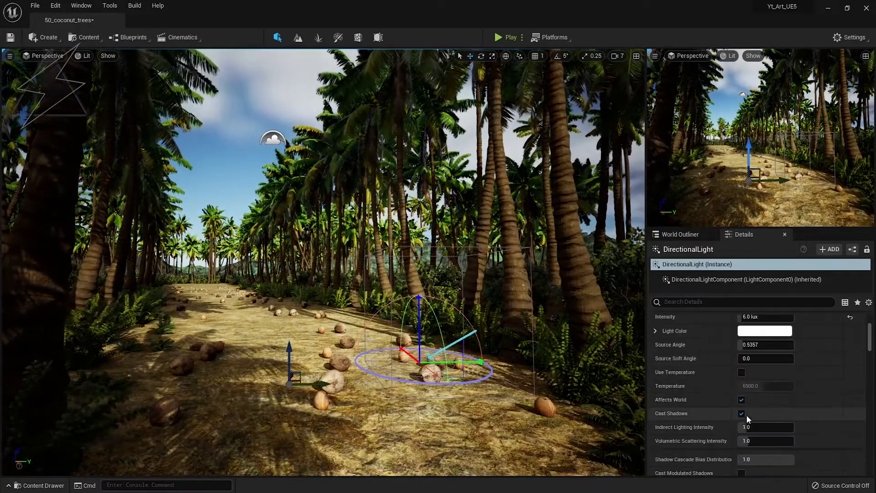
left_click(742, 414)
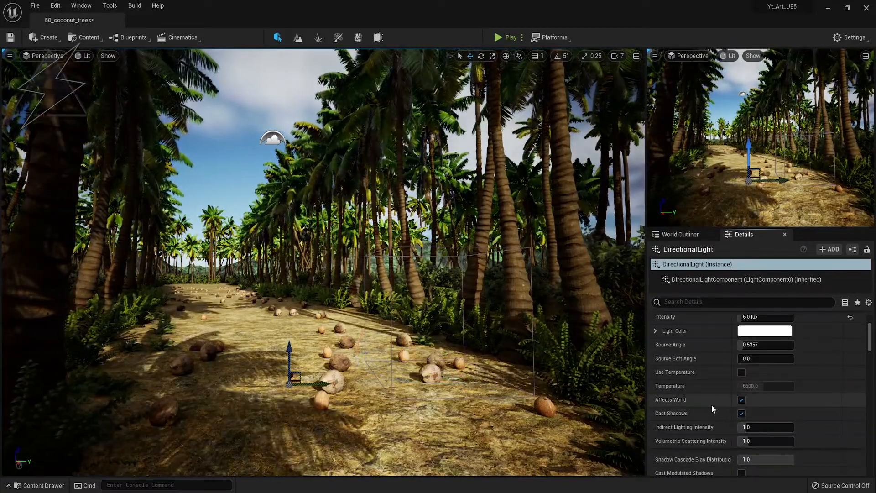
left_click(741, 400)
left_click(741, 400)
scroll(717, 406, "down", 5)
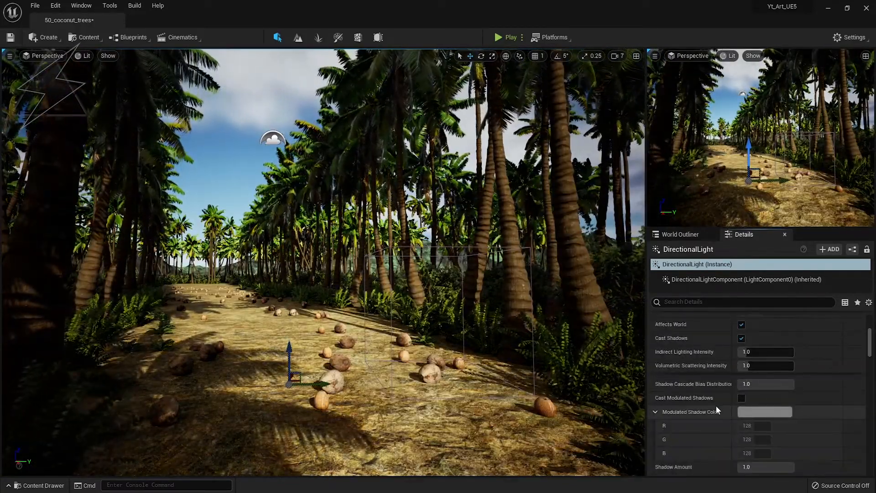
scroll(716, 406, "down", 5)
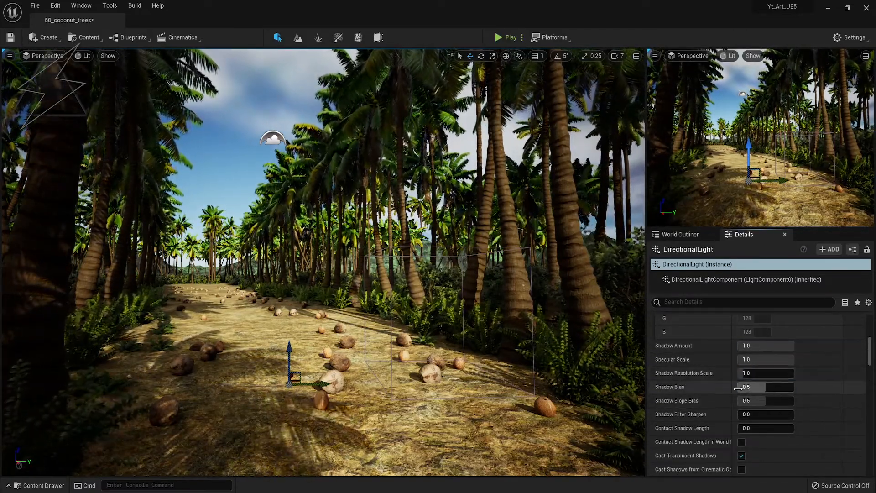
scroll(715, 390, "down", 3)
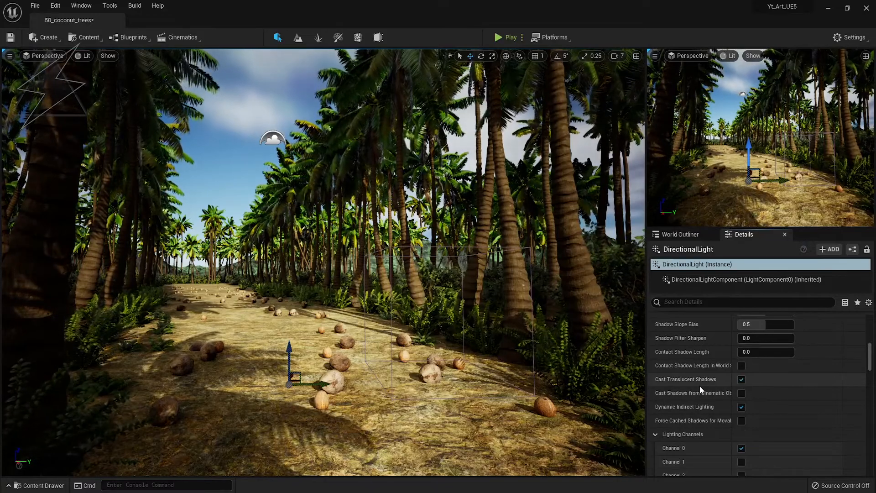
scroll(700, 386, "down", 5)
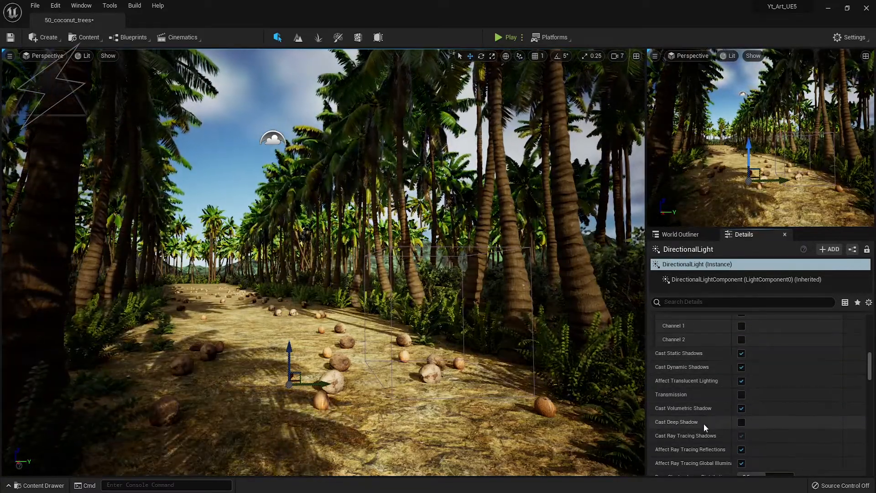
scroll(704, 423, "down", 3)
scroll(690, 423, "down", 8)
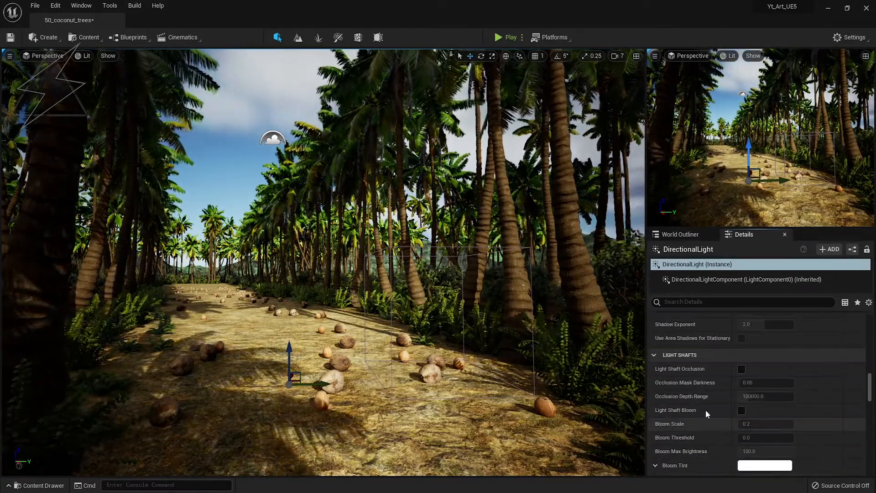
scroll(711, 417, "down", 10)
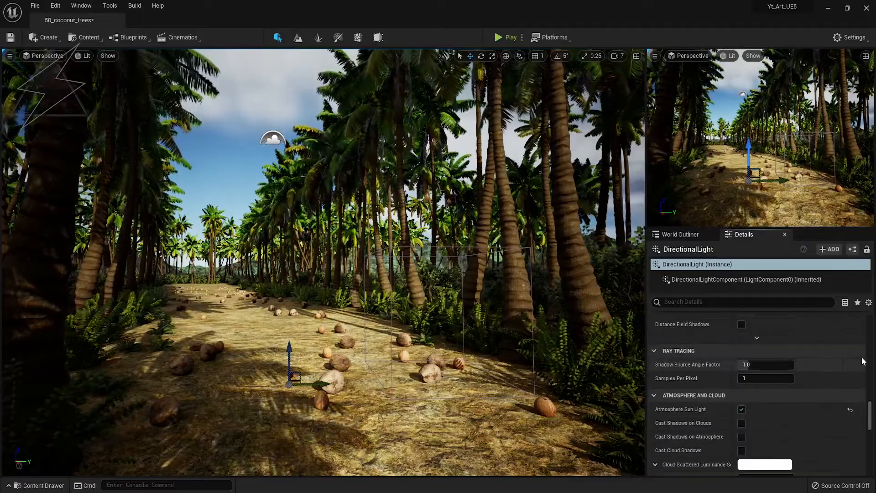
Rotate the sun to -152.5, -14.78, -77.23 for dimmer late-day light with long shadows.
left_click_drag(870, 414, 870, 325)
right_click_drag(502, 283, 274, 265)
mouse_move(320, 292)
right_mouse_down()
mouse_move(306, 278)
mouse_move(525, 337)
mouse_move(317, 287)
right_mouse_up()
key("ctrl+l")
key("ctrl+l")
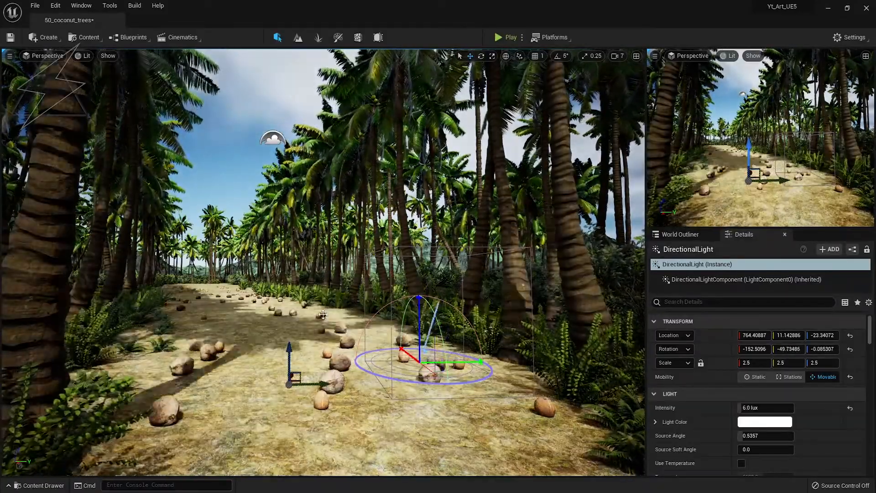
key("ctrl+l")
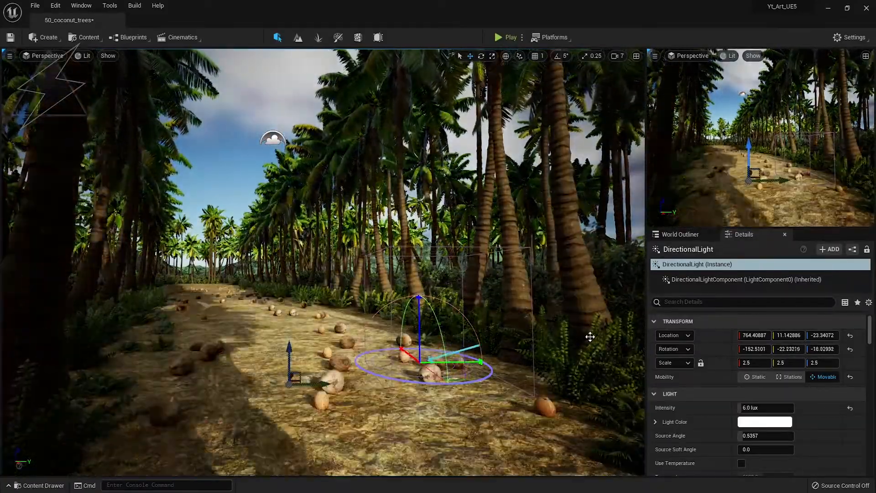
key("ctrl+l")
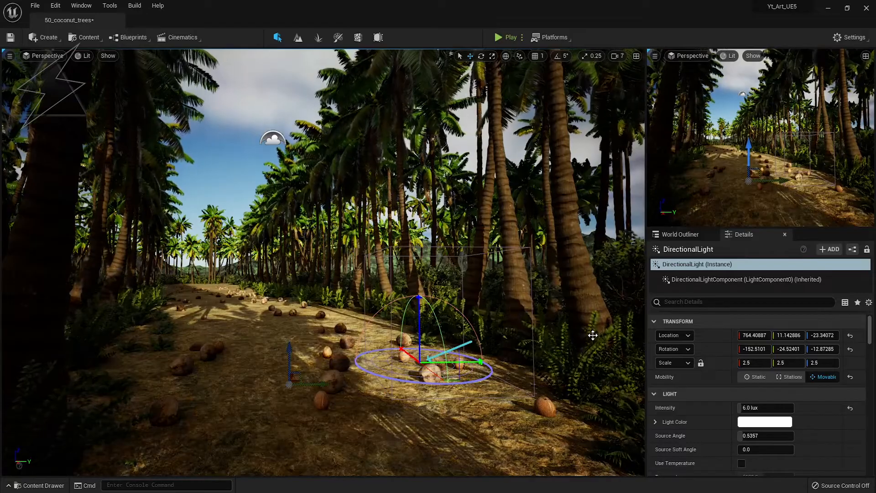
key("ctrl+l")
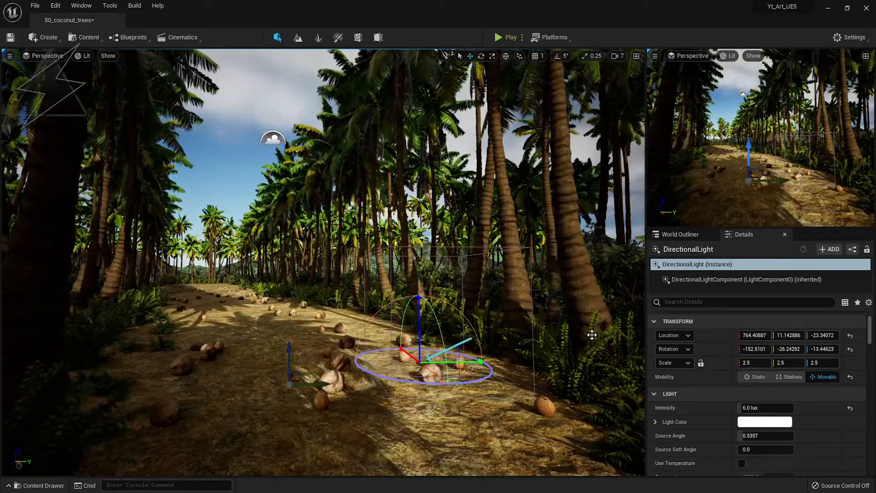
key("ctrl+l")
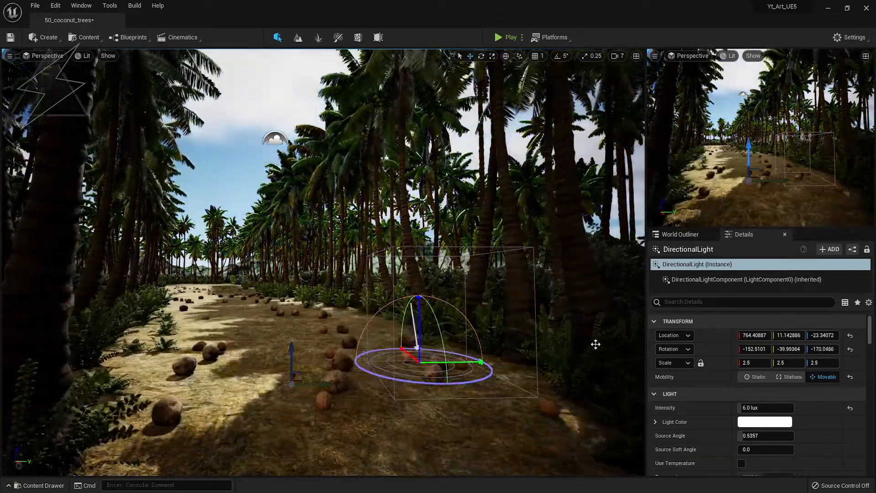
right_click_drag(324, 249, 282, 239)
right_click_drag(365, 320, 395, 323)
key("ctrl+l")
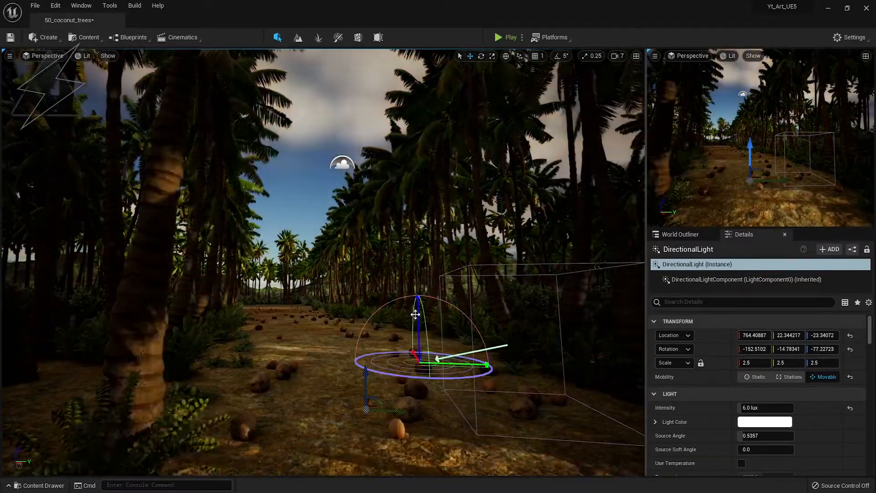
key("ctrl+l")
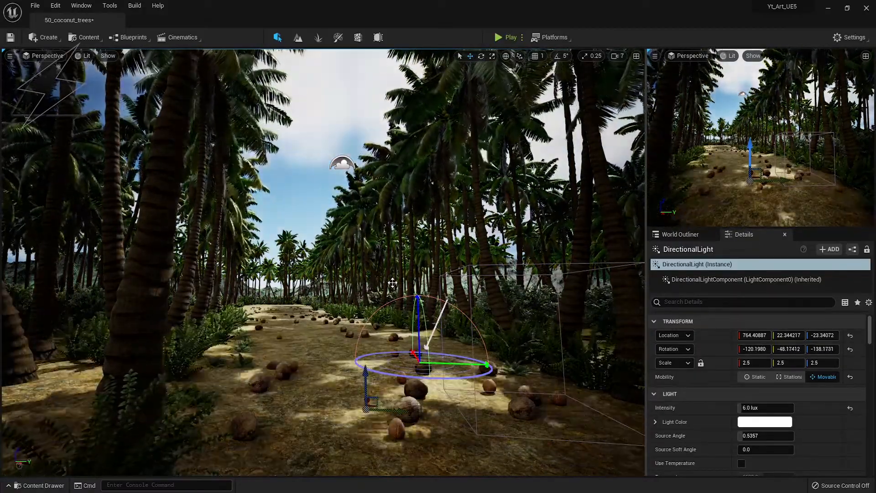
In full-screen viewport, angle the sun for long diagonal trunk shadows across the path, then select it.
key("F11")
key("Escape")
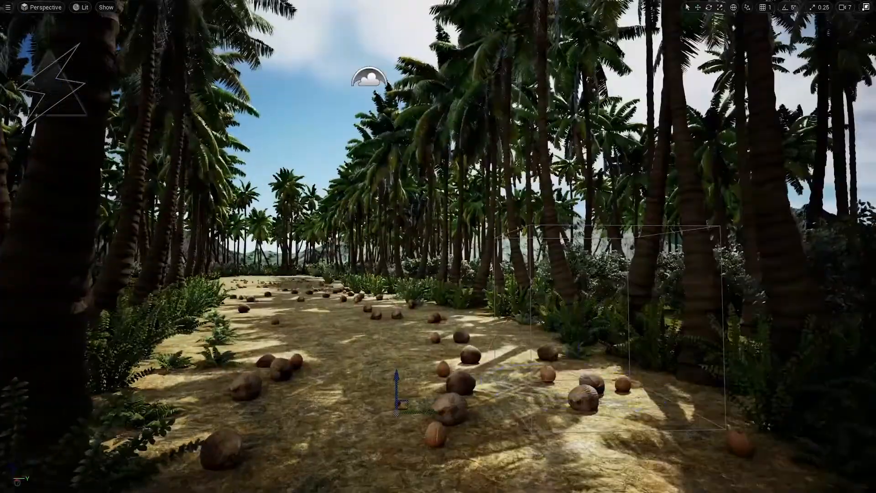
key("ctrl+l")
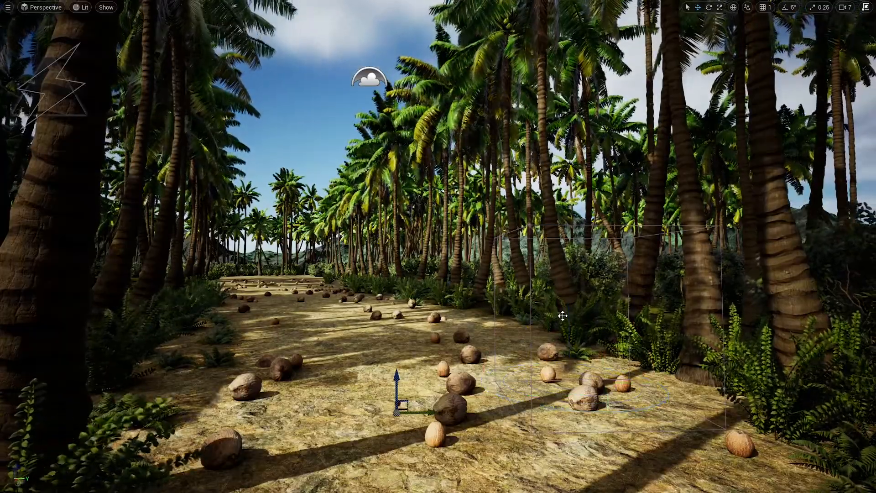
left_click(563, 316)
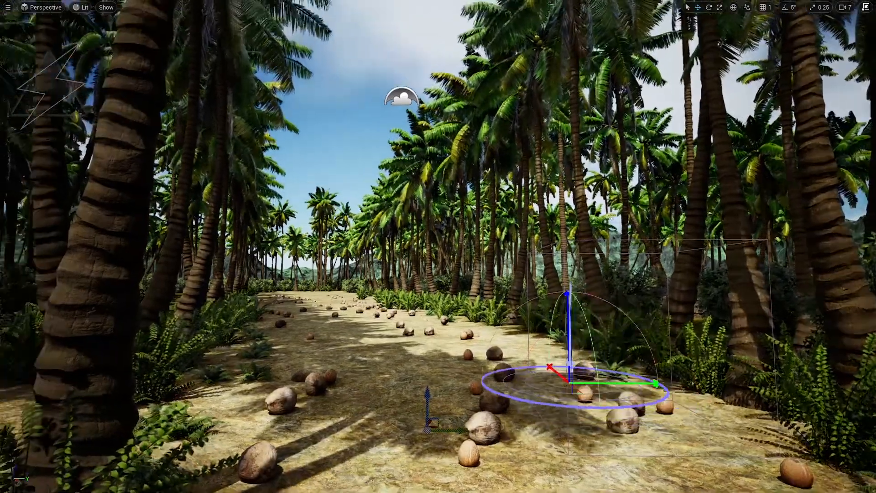
Select the SkyLight and switch its source type to Specified Cubemap.
key("F11")
left_click(684, 235)
left_click(699, 342)
left_click(745, 235)
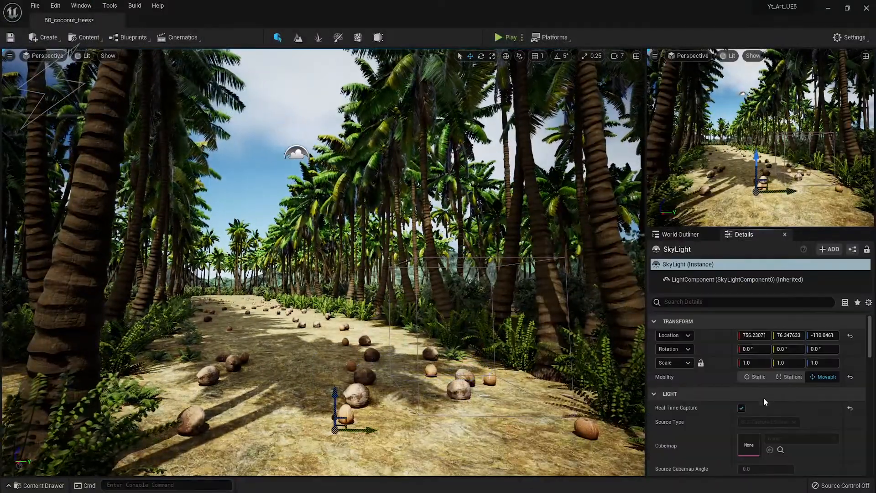
left_click(758, 422)
left_click(769, 441)
Try TC_HDR01 and TC_HDR02, then set the sky cubemap to abandoned_slipway_4k.
left_click(802, 439)
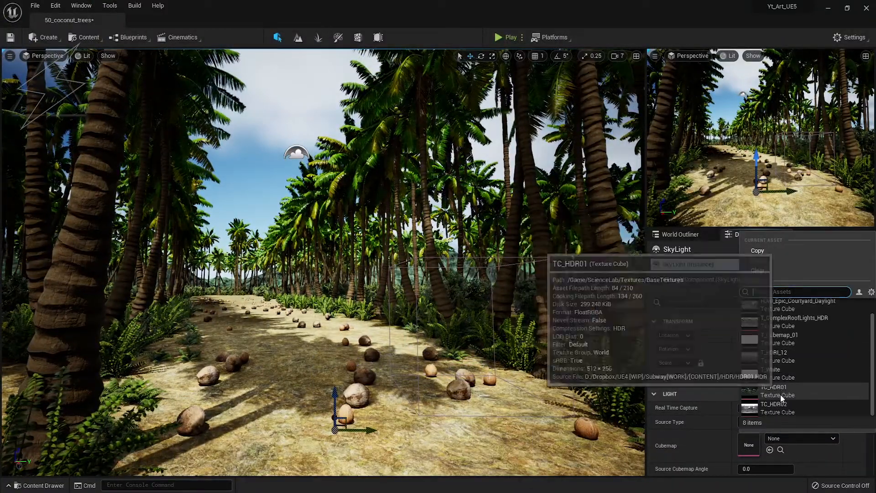
left_click(781, 389)
left_click(802, 439)
left_click(774, 409)
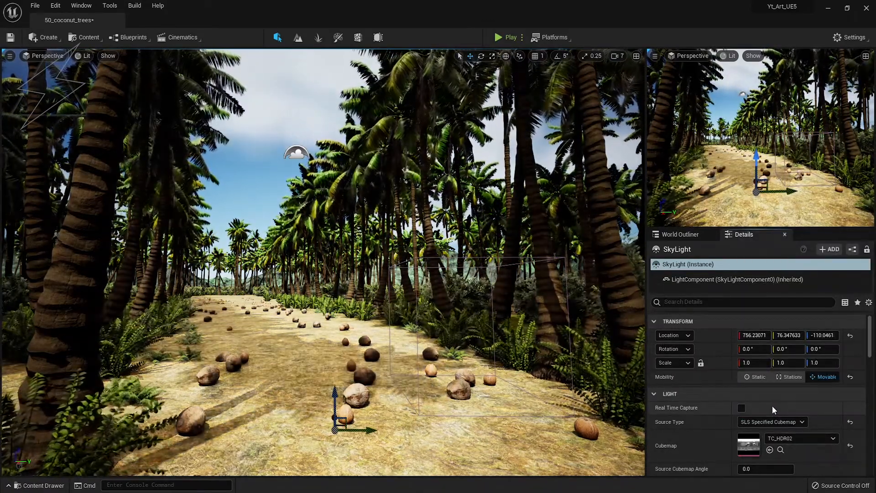
left_click(779, 438)
left_click(781, 333)
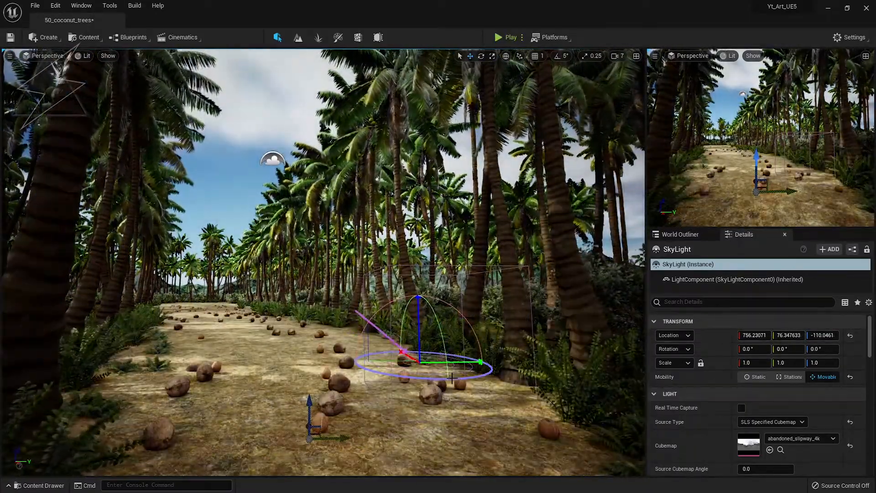
Swing the sun direction to relight the path and shift the palm shadows.
key("ctrl+l")
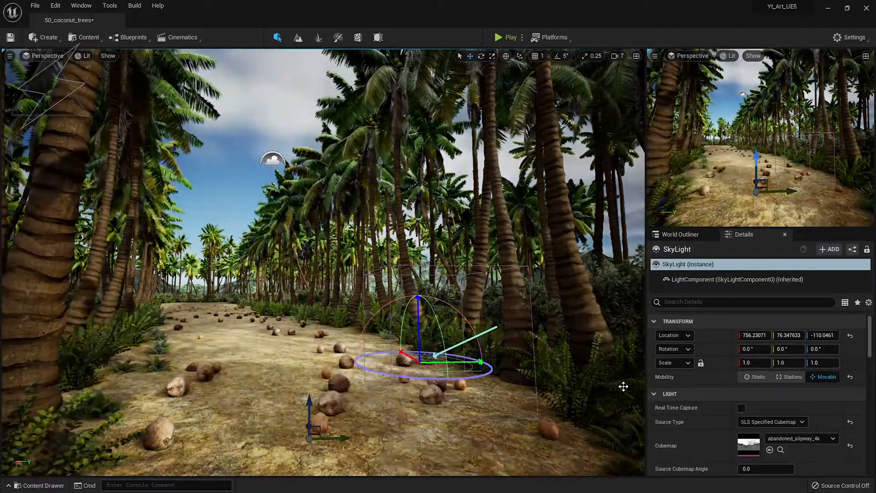
key("ctrl+l")
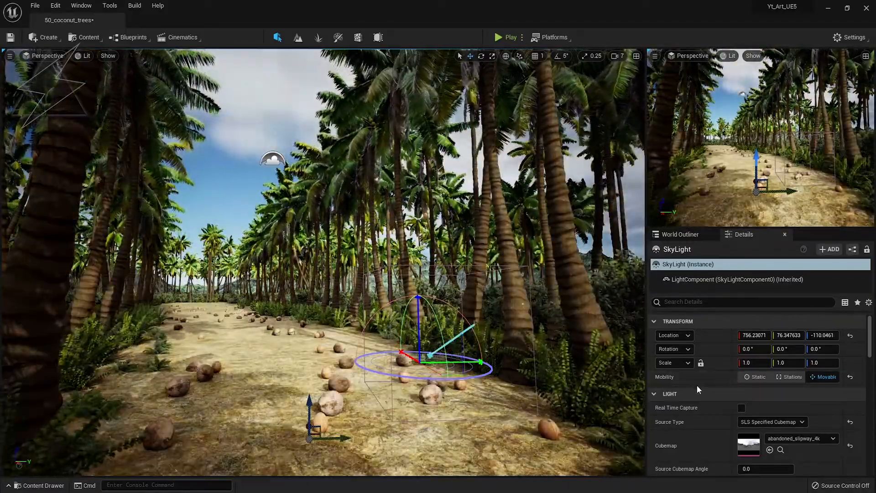
right_click_drag(598, 379, 605, 379)
key("ctrl+l")
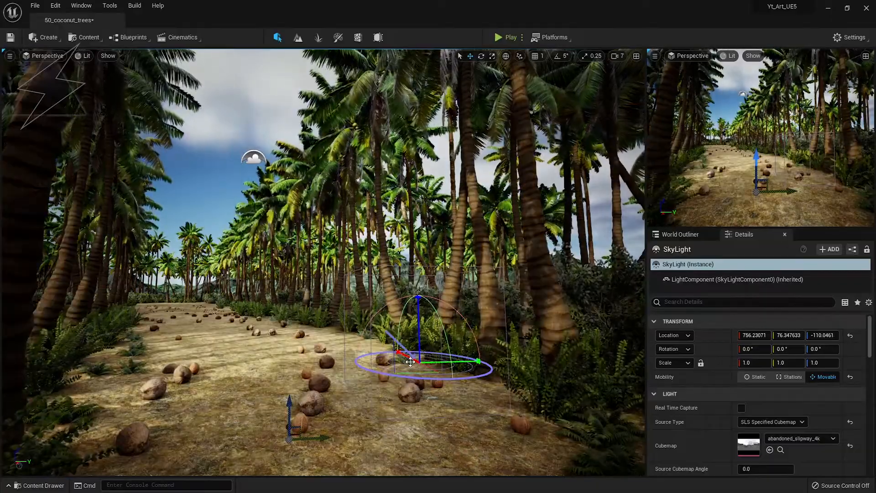
right_click_drag(410, 362, 404, 369)
key("ctrl+l")
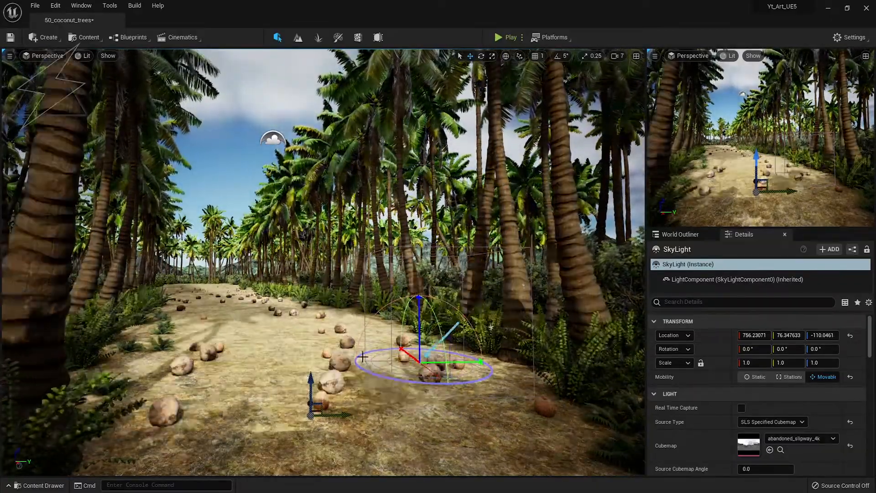
key("ctrl+l")
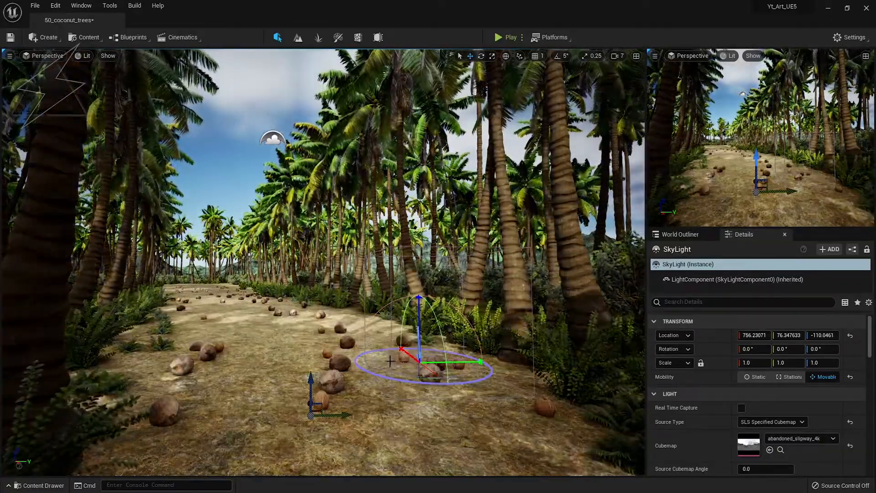
key("ctrl+l")
Keep trying sun angles, ending on a lower sun that darkens the scene.
mouse_move(391, 360)
right_mouse_down()
mouse_move(274, 360)
mouse_move(398, 352)
right_mouse_up()
key("ctrl+l")
key("ctrl+l")
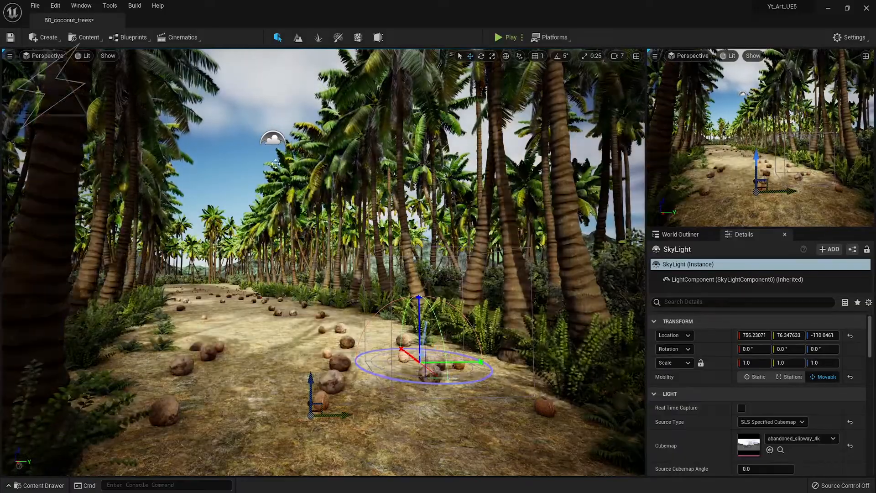
key("ctrl+l")
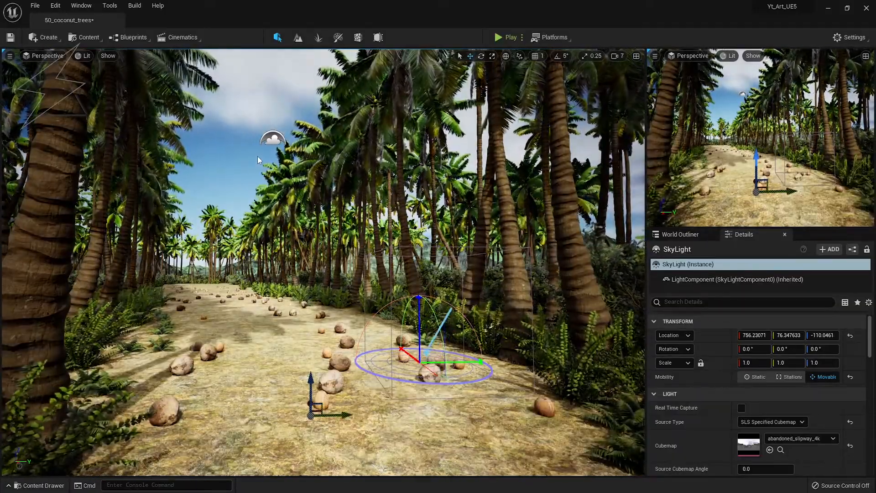
key("ctrl+l")
key("ctrl+l")
key("ctrl+l")
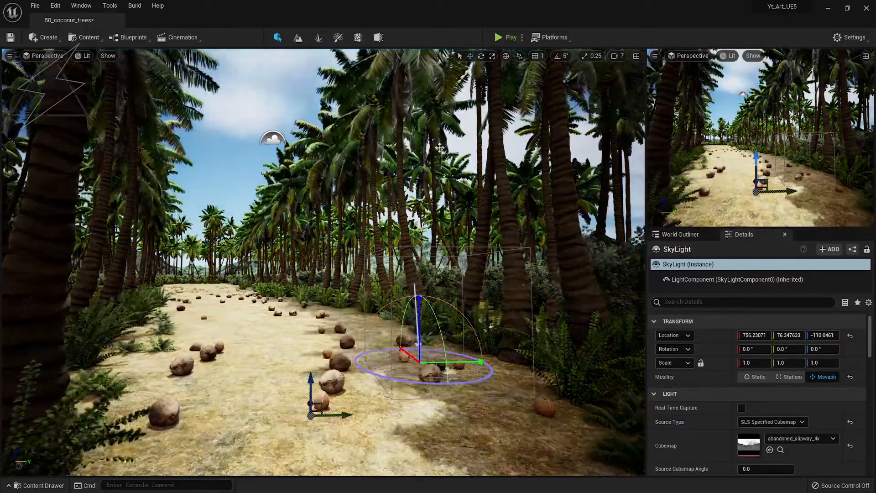
key("ctrl+l")
key("ctrl+l")
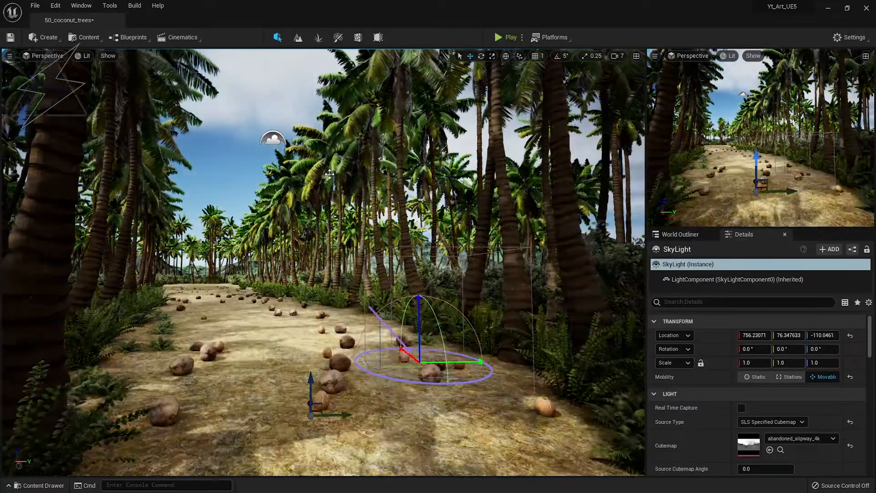
key("ctrl+l")
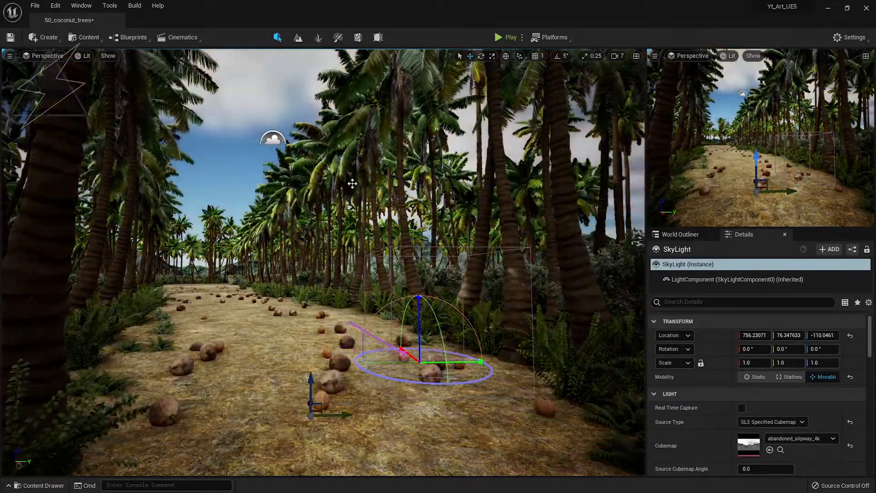
Switch the sky cubemap to HDRI_Epic_Courtyard_Daylight and select the DirectionalLight.
left_click(794, 439)
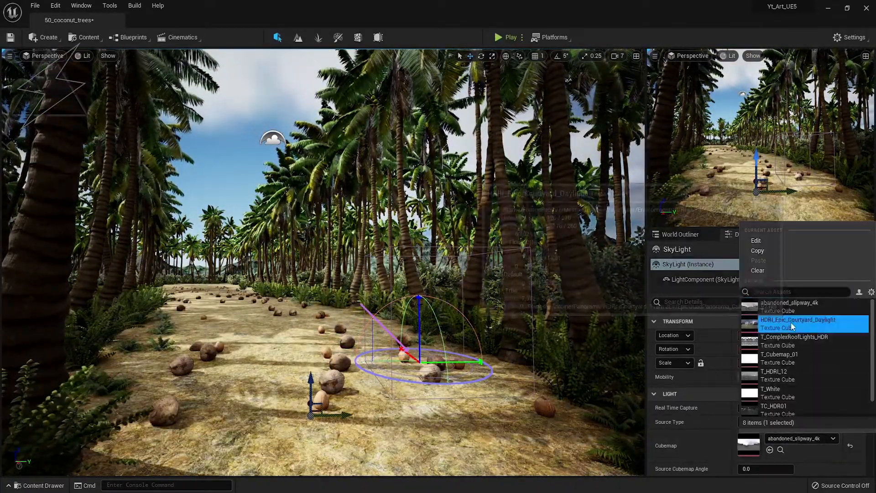
left_click(791, 323)
left_click(680, 234)
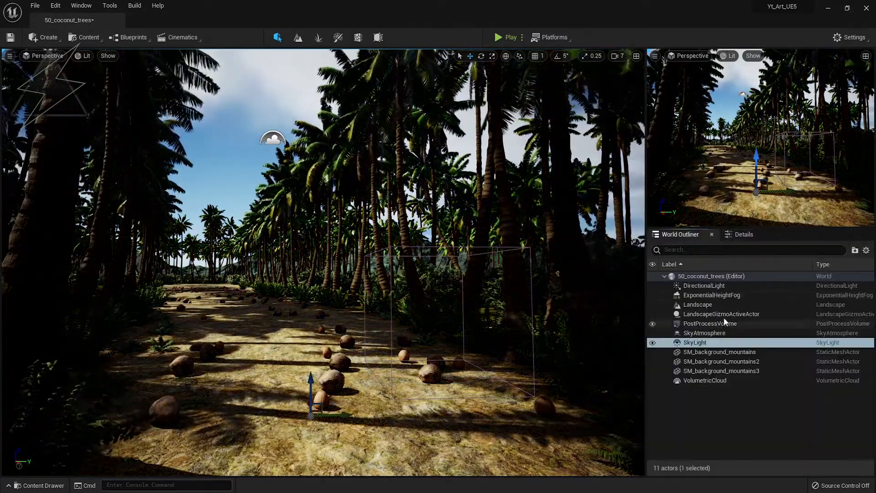
left_click(719, 286)
left_click(744, 234)
Raise the sun intensity to 10 lux, reset its Source Angle, and re-aim the sun.
type("10")
key("Return")
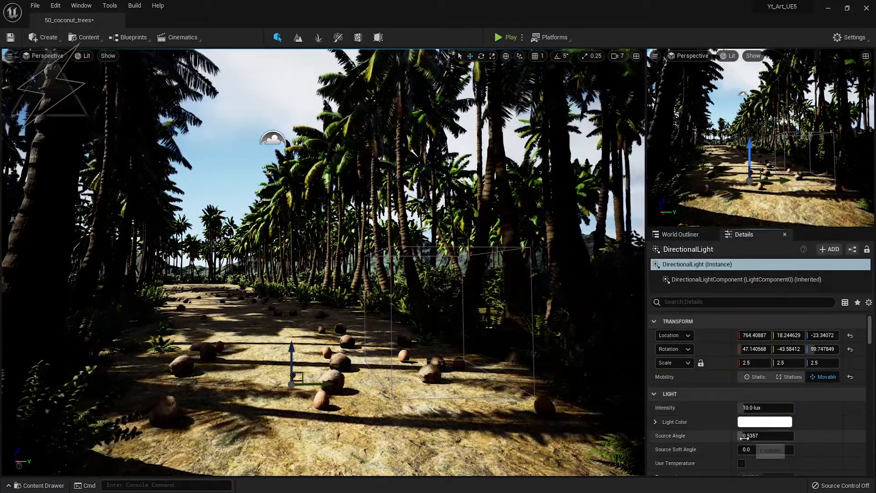
left_click(850, 437)
right_click_drag(388, 338, 365, 337)
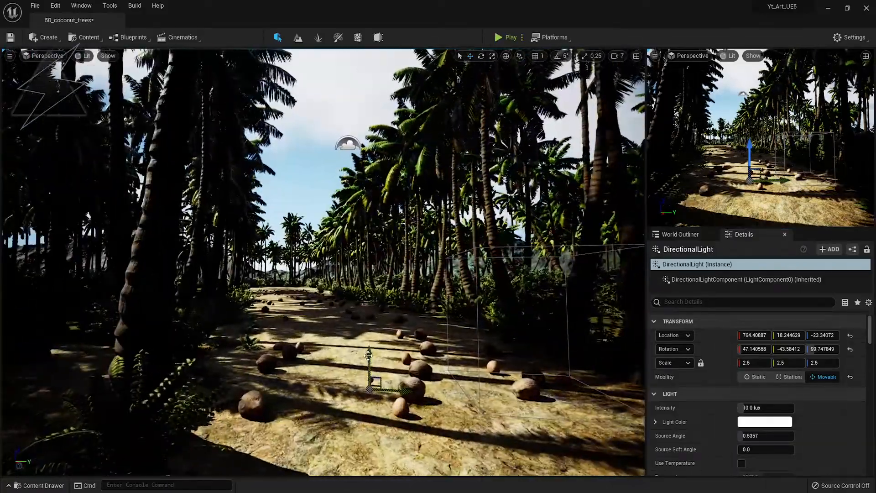
key("ctrl+l")
Turn the SkyLight's Real Time Capture on to judge the lighting, then back off.
left_click(680, 234)
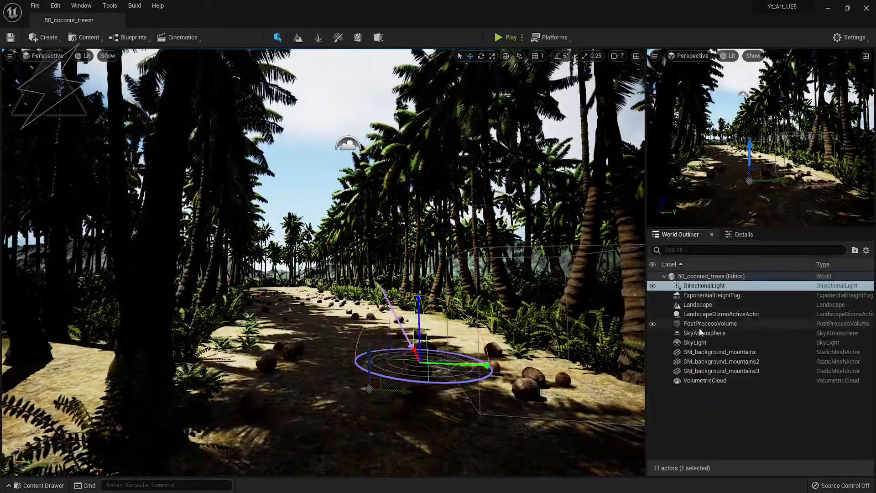
left_click(695, 343)
left_click(742, 234)
left_click(742, 408)
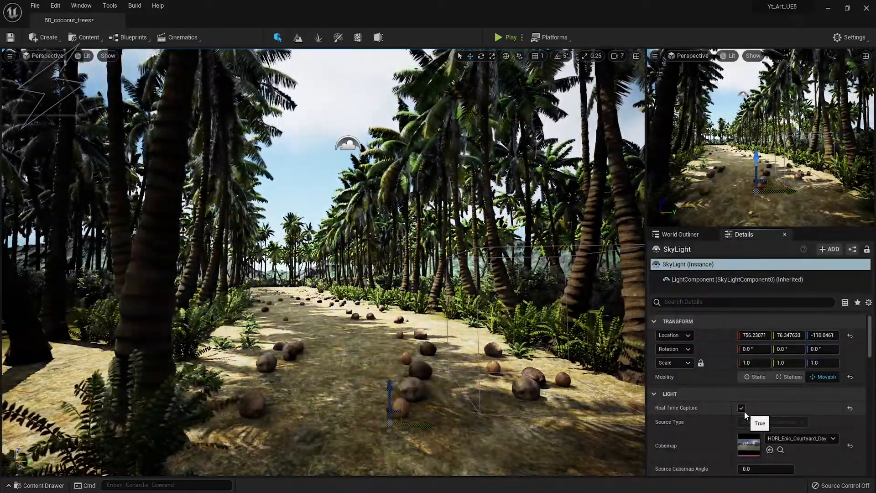
right_click_drag(310, 328, 333, 330)
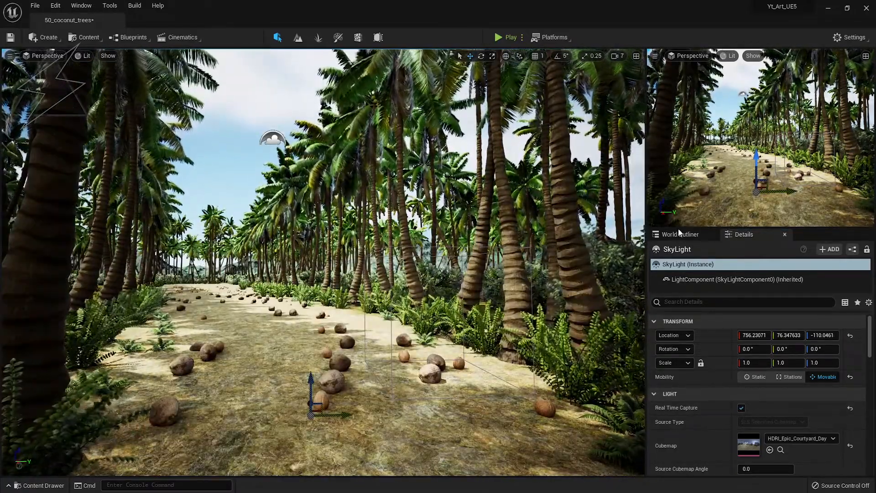
left_click(742, 407)
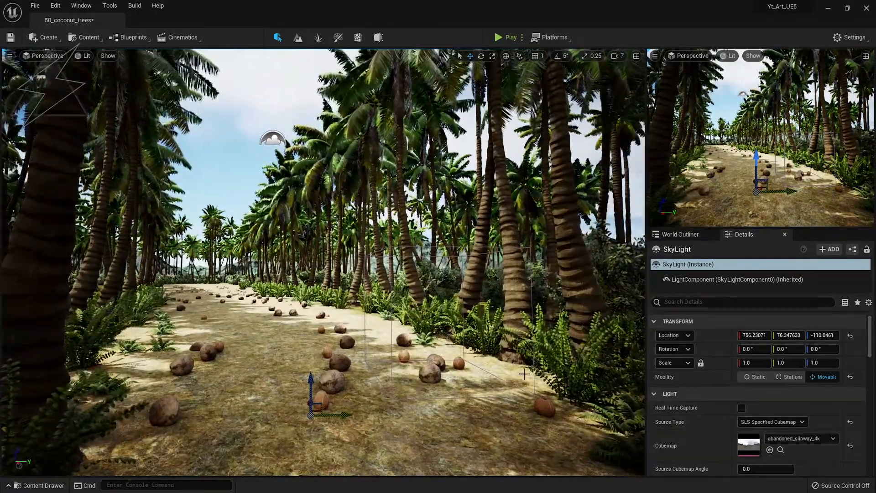
Set the VolumetricCloud's Layer Bottom Altitude to 20.0.
left_click(680, 234)
left_click(693, 378)
left_click(744, 235)
left_click_drag(756, 408, 793, 408)
right_click_drag(442, 340, 443, 340)
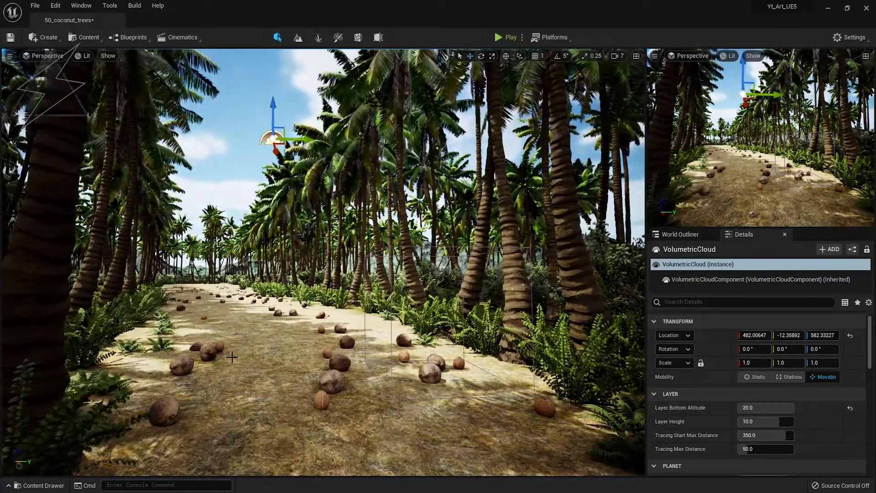
Select the PostProcessVolume and scroll through its Color Grading settings.
right_click(223, 299)
left_click(424, 358)
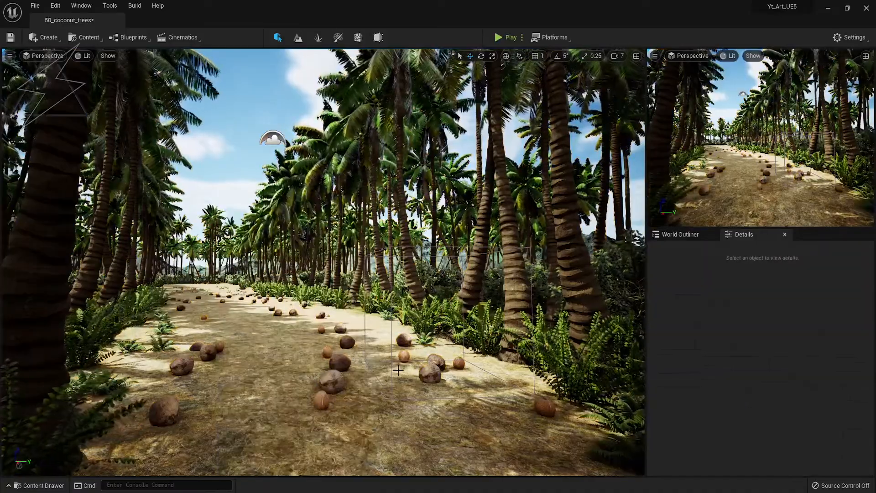
left_click(680, 235)
left_click(695, 325)
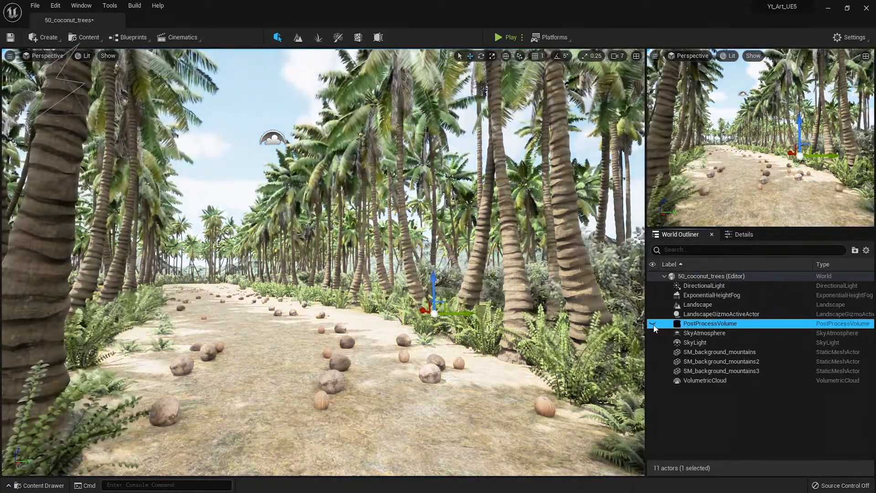
left_click(744, 234)
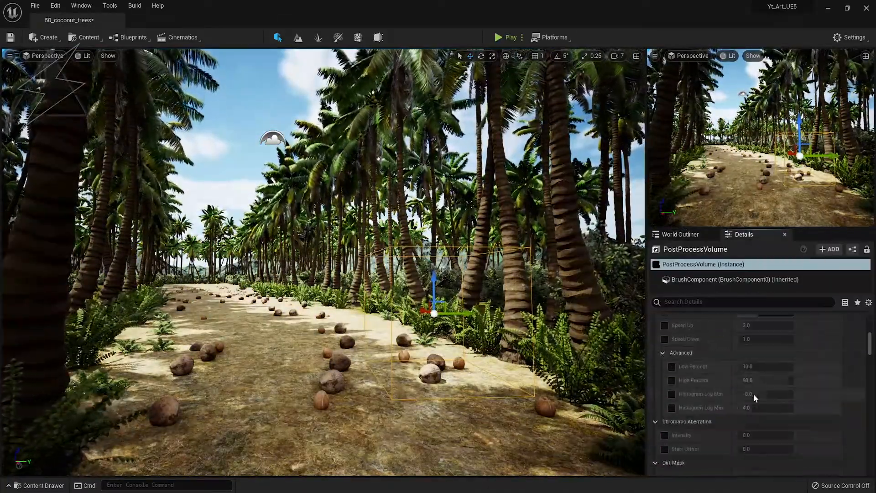
scroll(755, 394, "down", 10)
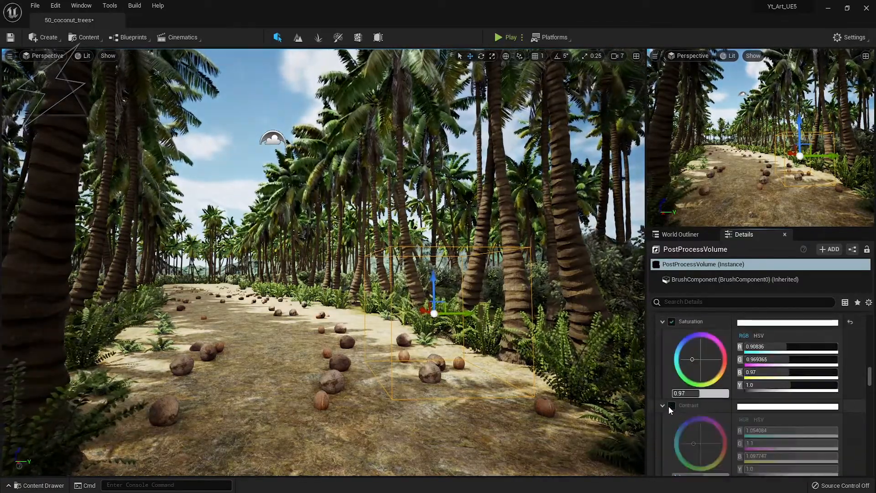
scroll(776, 394, "down", 8)
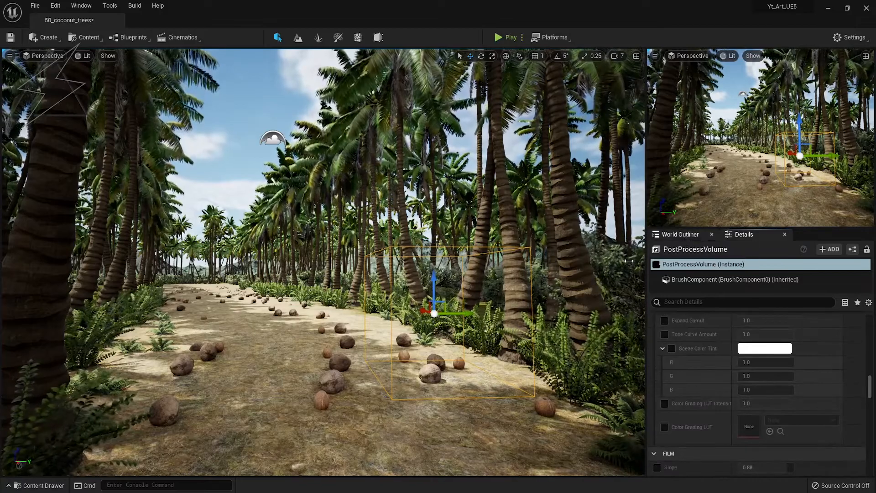